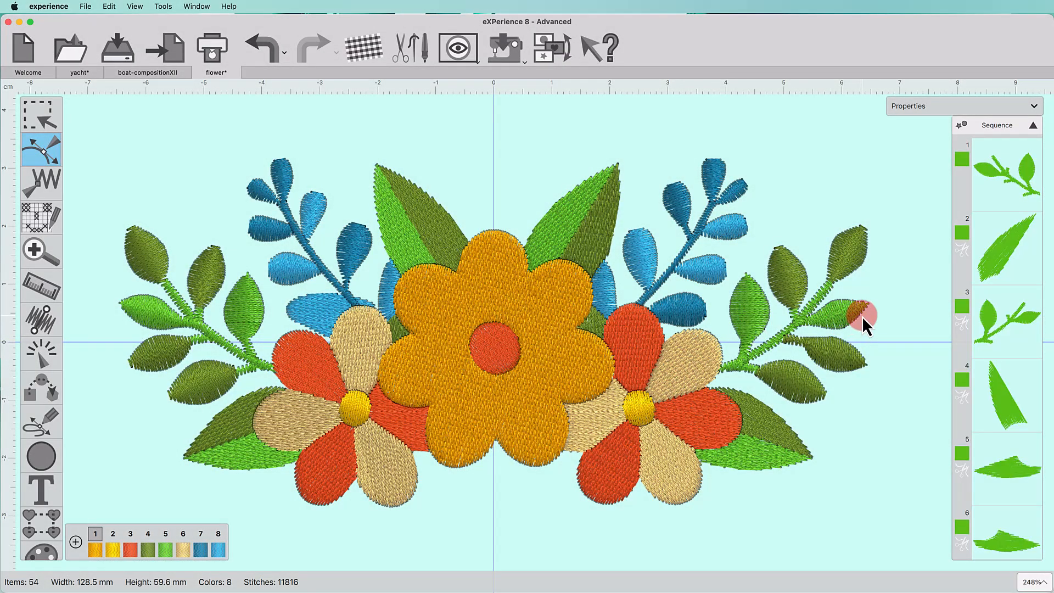
Move the olive-green piece at sequence position 23 up to directly follow the other olive-green objects.
scroll(1000, 318, "down", 10)
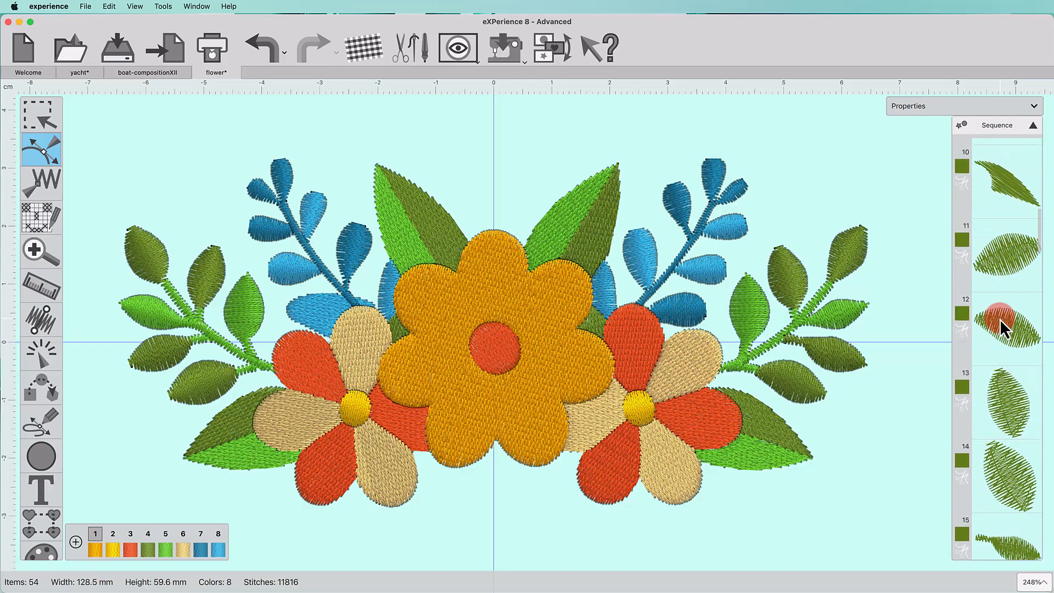
scroll(1000, 318, "down", 5)
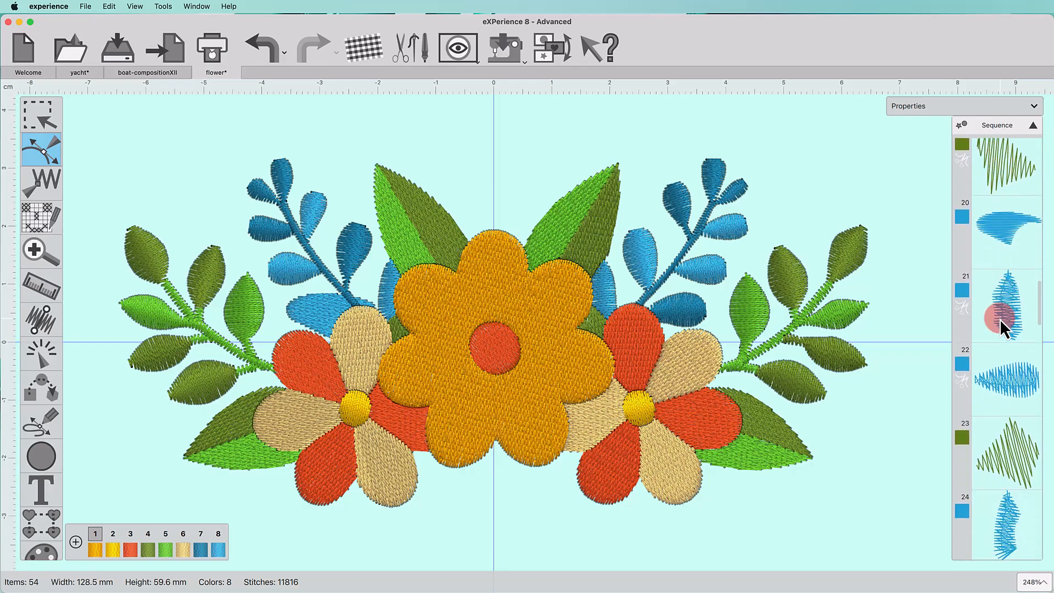
left_click(1010, 435)
left_click_drag(1006, 442, 1044, 222)
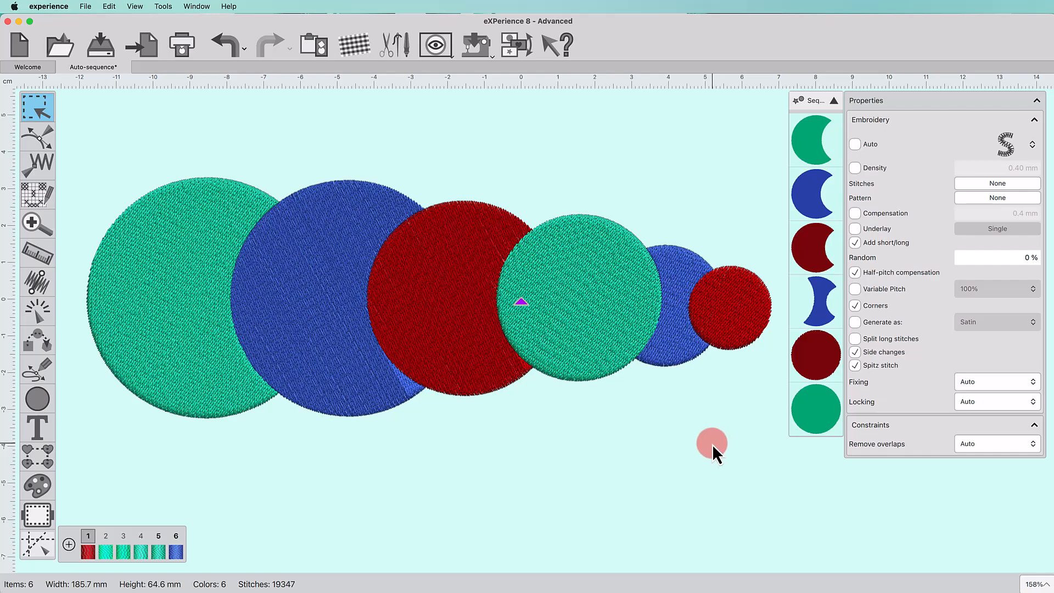
Move the green circle from the end of the sequence to fourth place, before the small blue circle, and deselect it.
left_click_drag(799, 423, 793, 291)
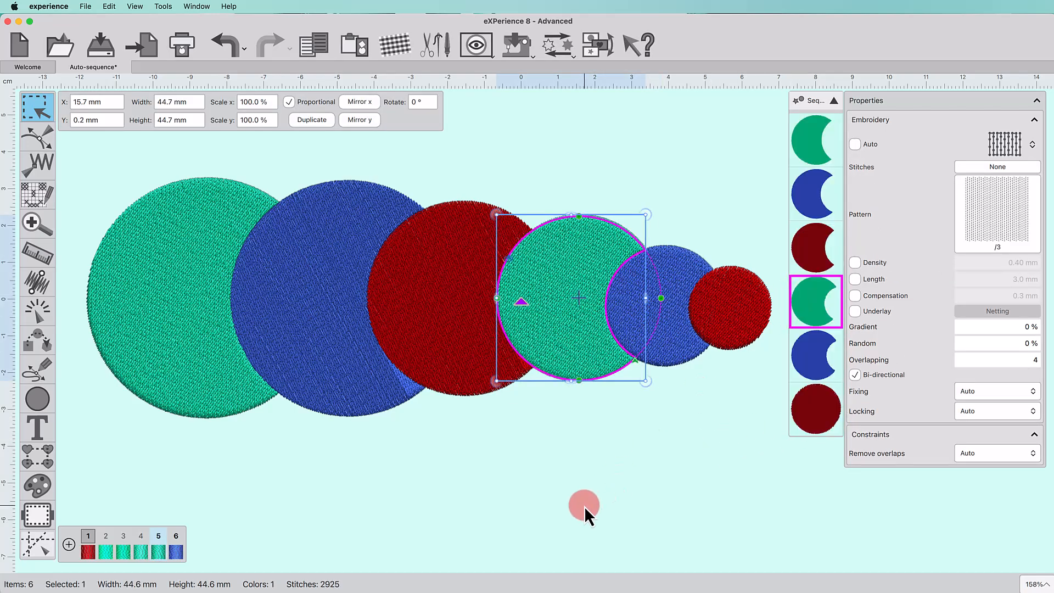
left_click(404, 510)
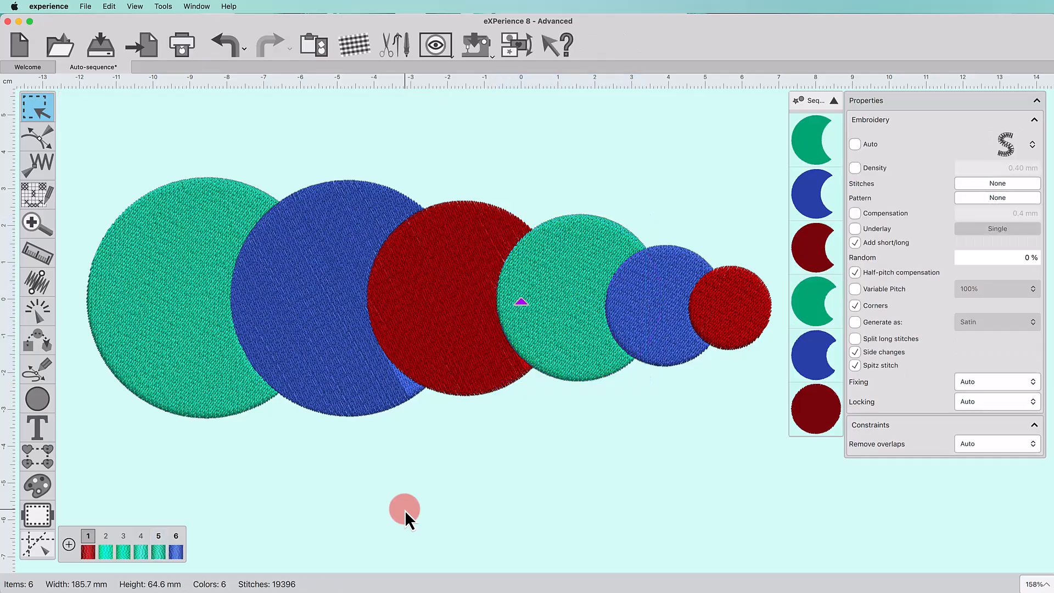
Auto-sequence the circles and check the Small to large strategy in the optimizer options.
left_click(507, 133)
left_click(510, 48)
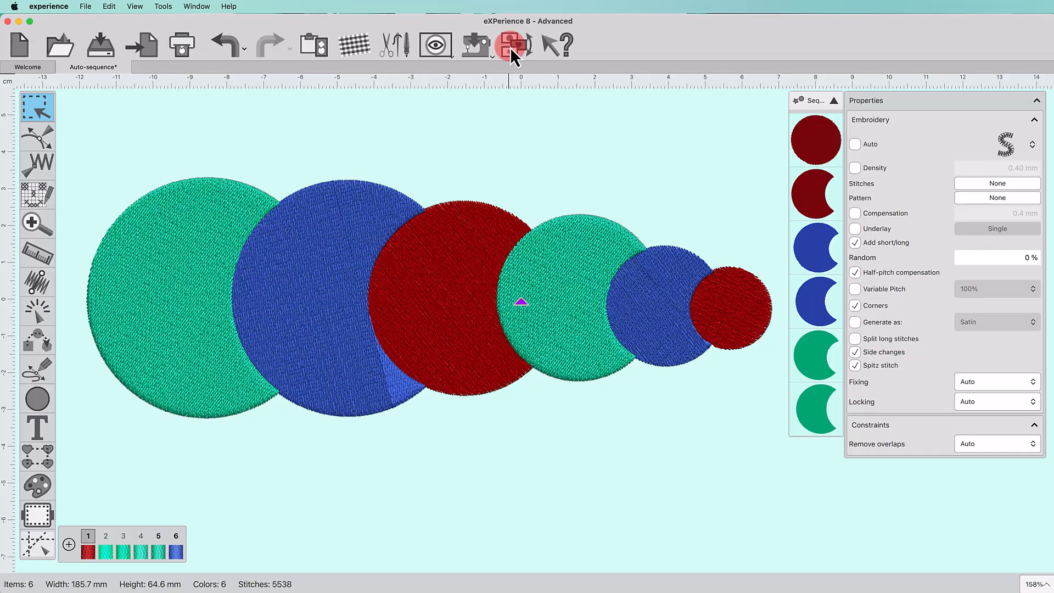
left_click(163, 7)
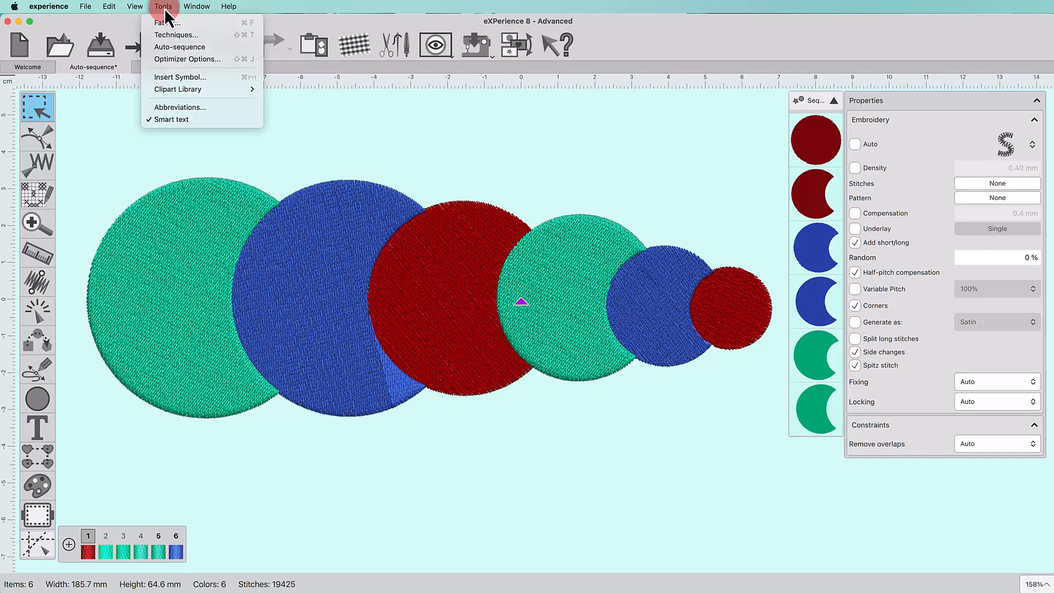
left_click(188, 61)
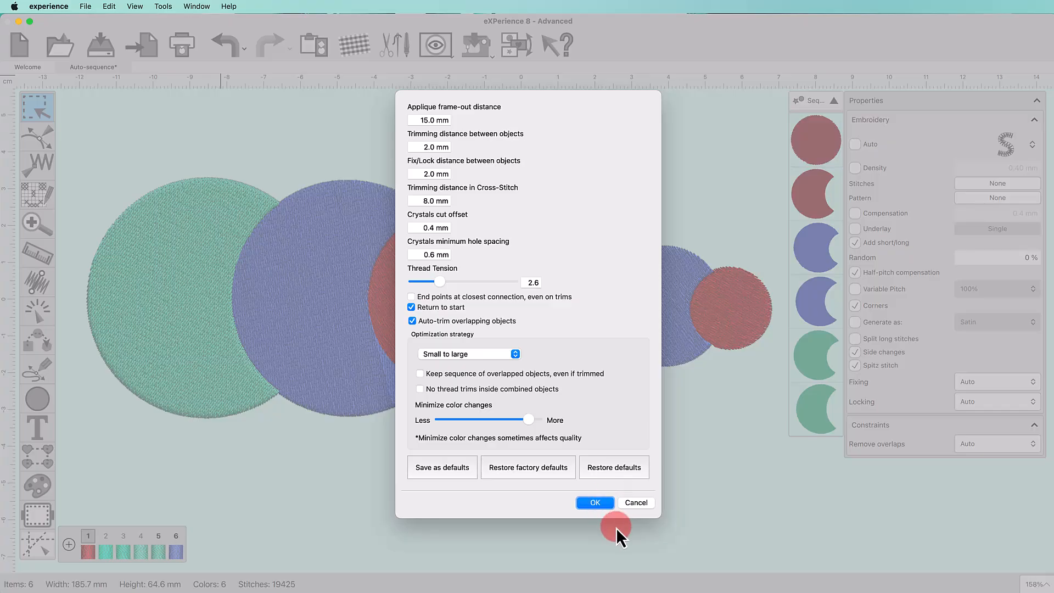
left_click(595, 503)
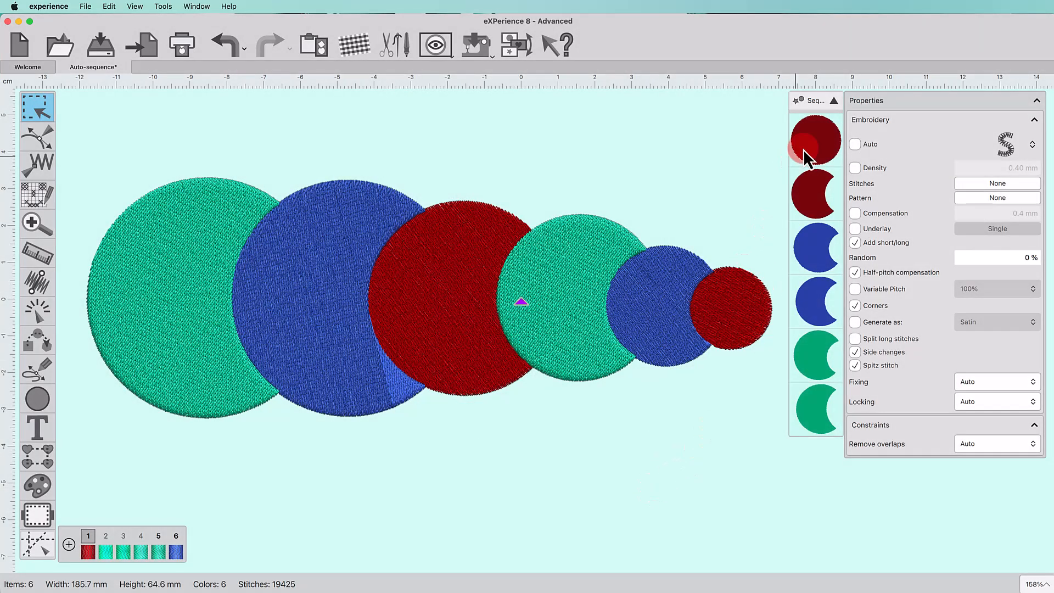
Examine the second red circle and the two blue circles one by one in the sequence.
left_click(816, 204)
left_click(821, 258)
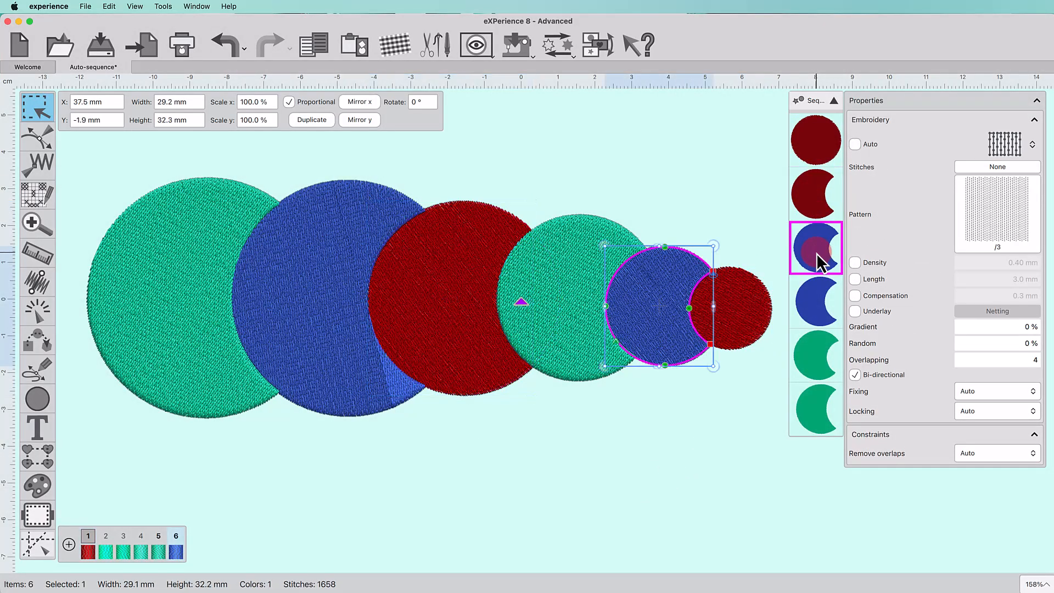
left_click(823, 305)
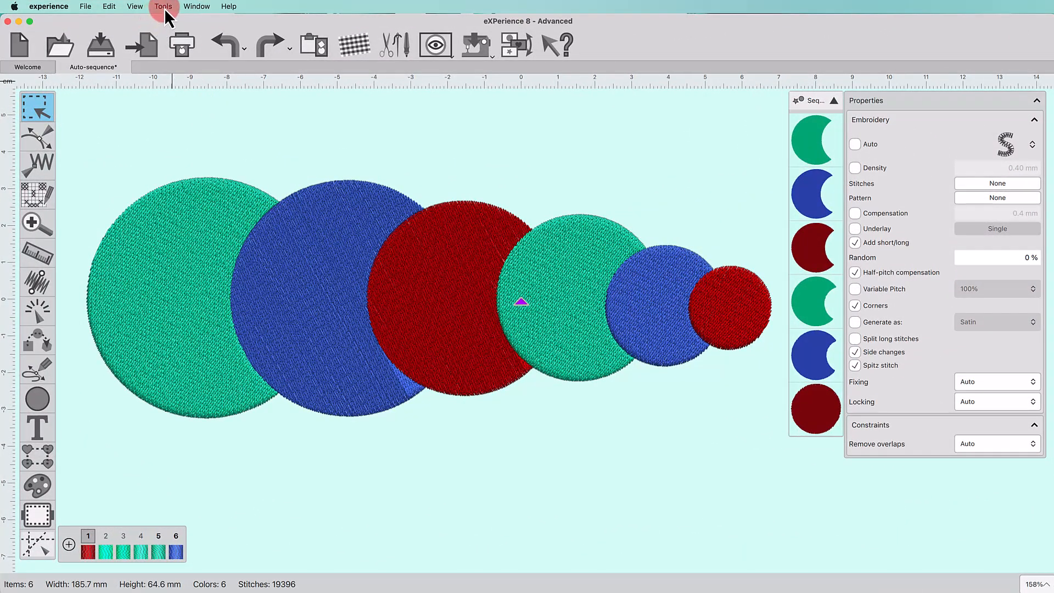
Set the optimization strategy to Large to small in the optimizer options and auto-sequence the circles.
left_click(163, 6)
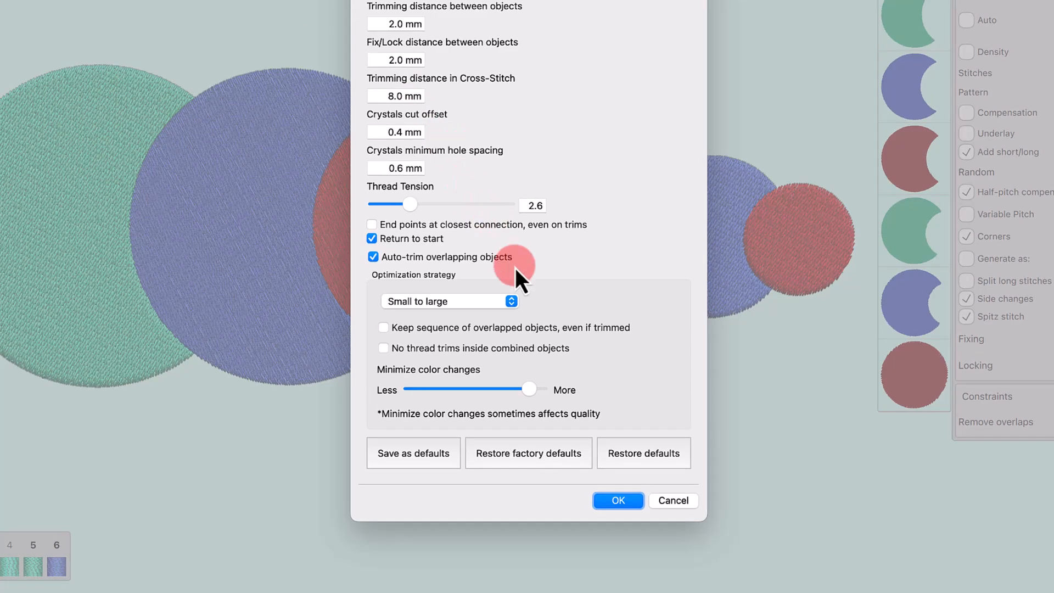
left_click(512, 301)
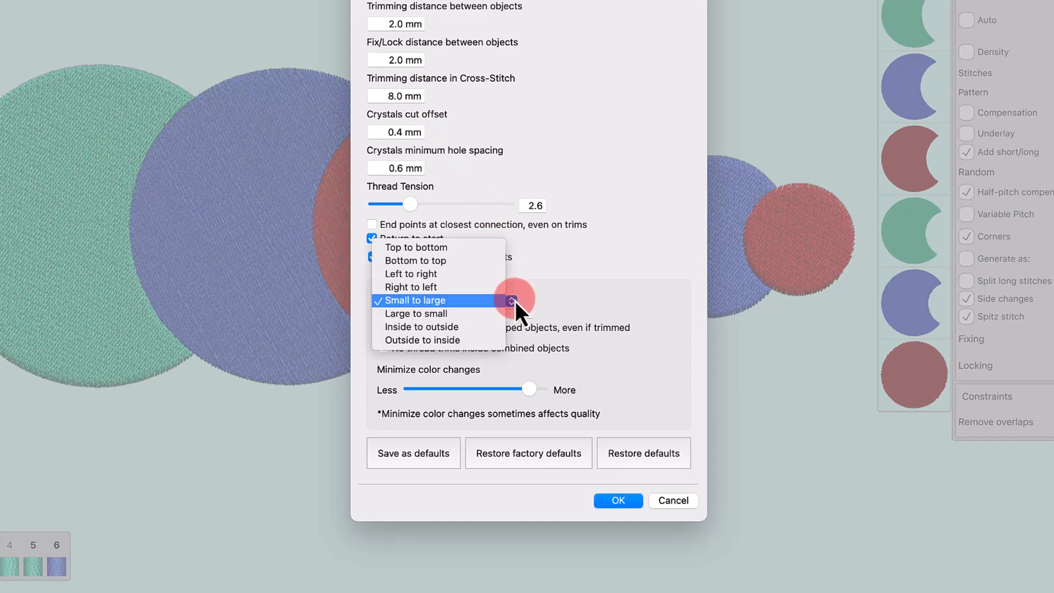
left_click(499, 315)
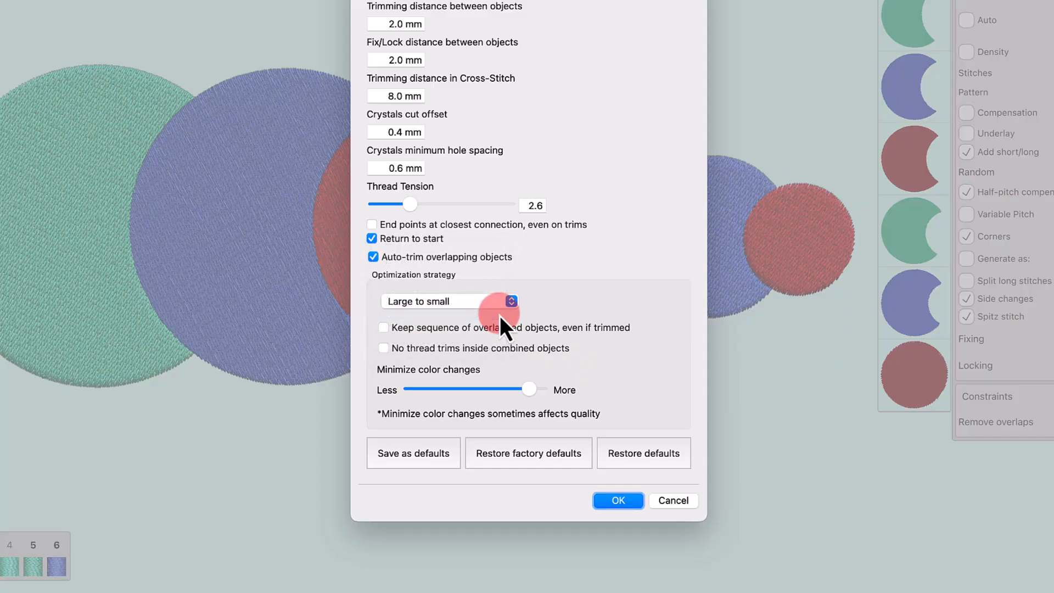
left_click(632, 502)
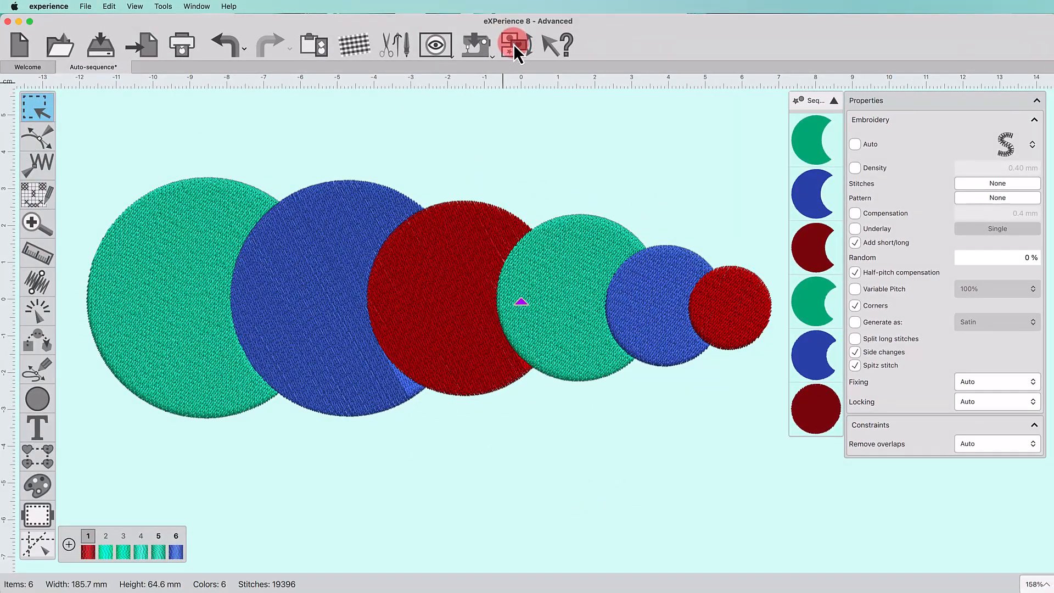
left_click(514, 44)
left_click(433, 413)
left_click(93, 342)
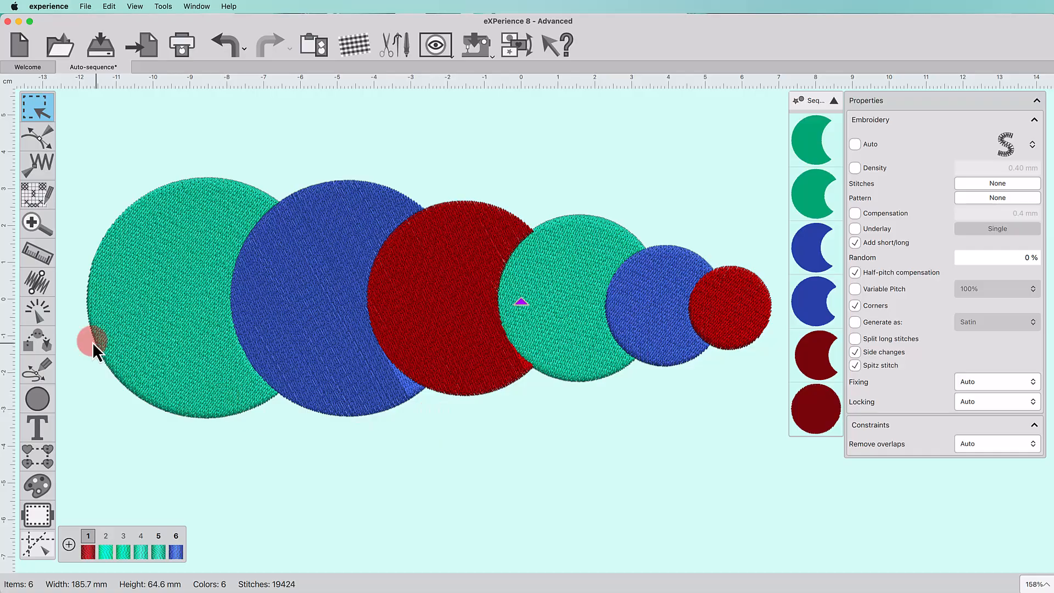
Simulate the stitch-out of the circles with the slow redraw, from the first green object through to the end.
left_click(38, 314)
left_click(33, 543)
left_click(40, 519)
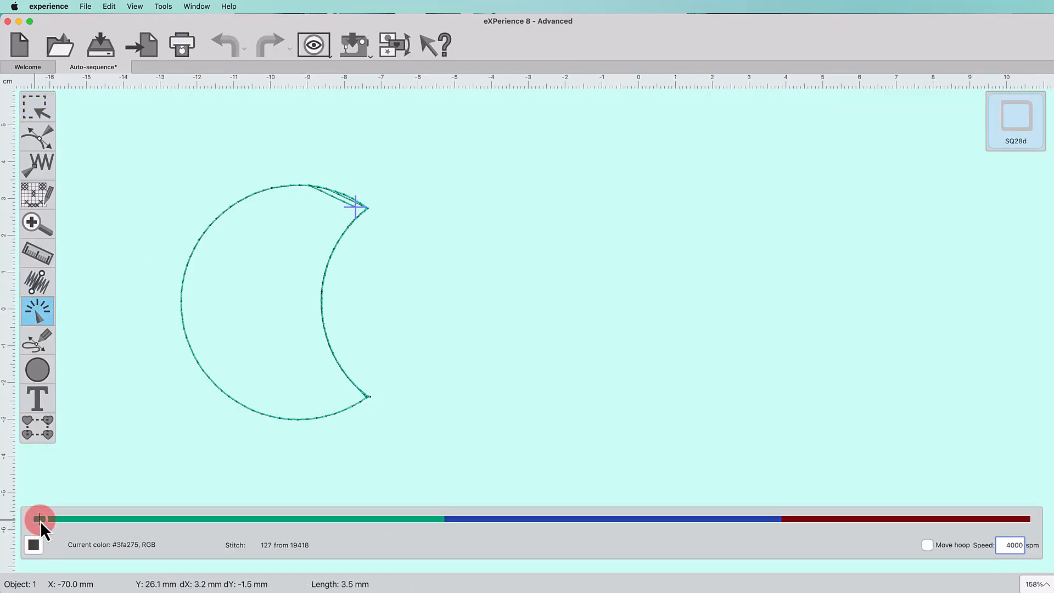
left_click_drag(41, 522, 1049, 548)
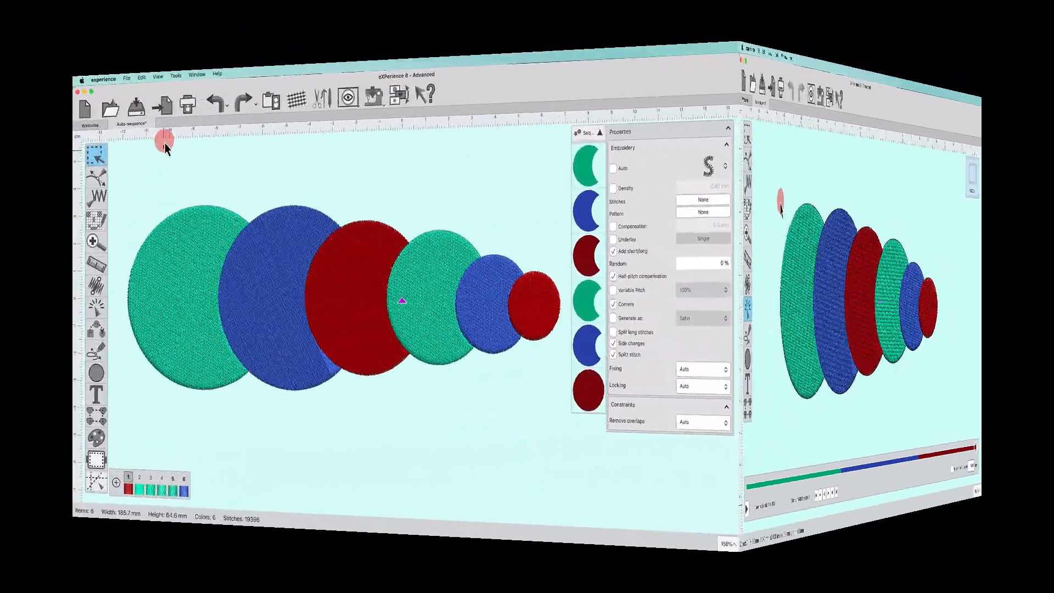
Accept the optimizer options with Small to large and Auto-trim overlapping objects enabled, and auto-sequence the circles.
left_click(163, 7)
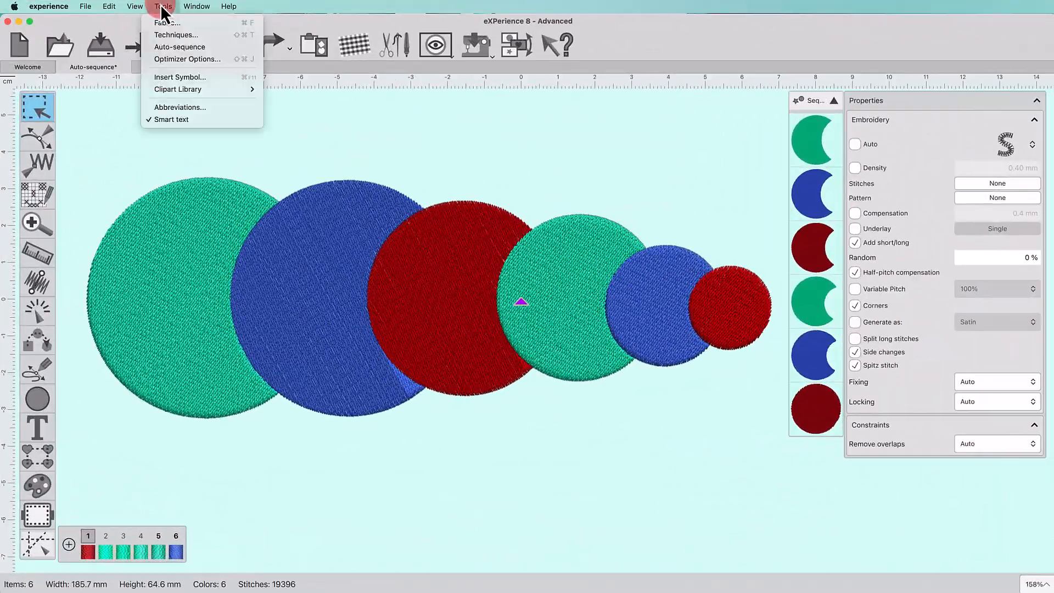
left_click(185, 61)
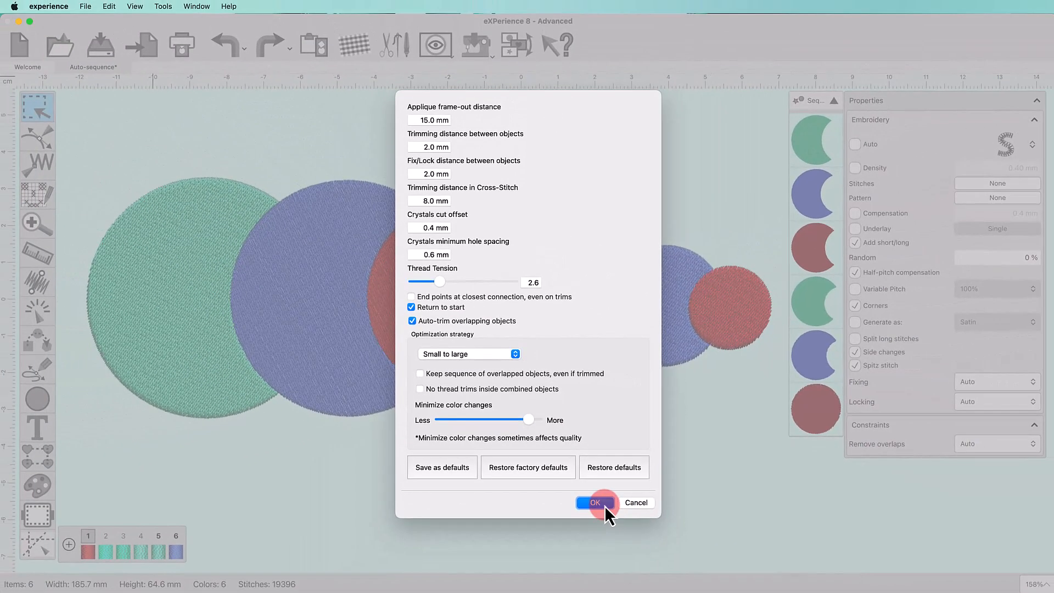
left_click(603, 504)
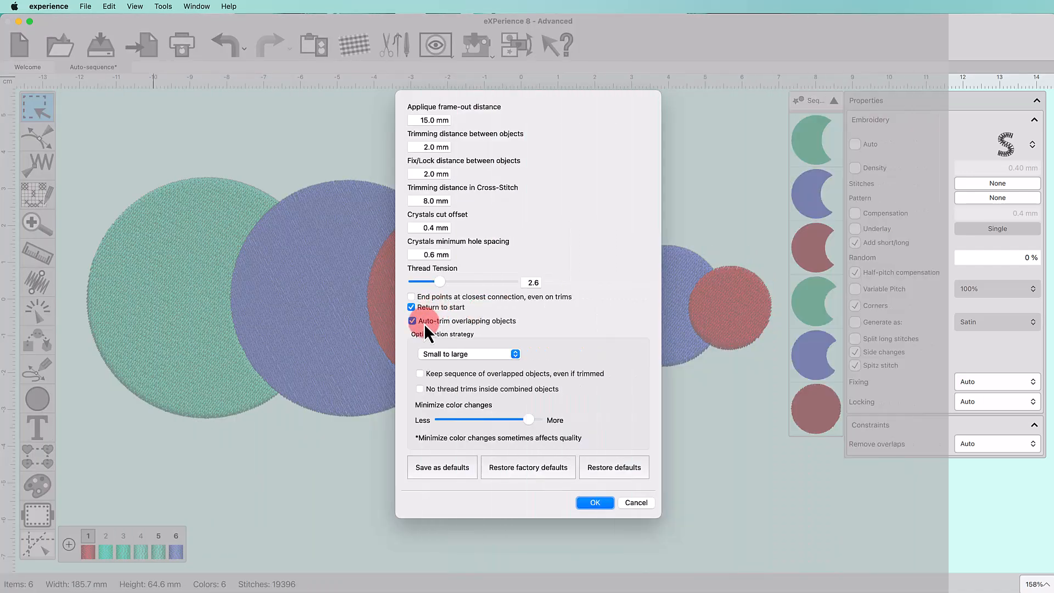
left_click(424, 323)
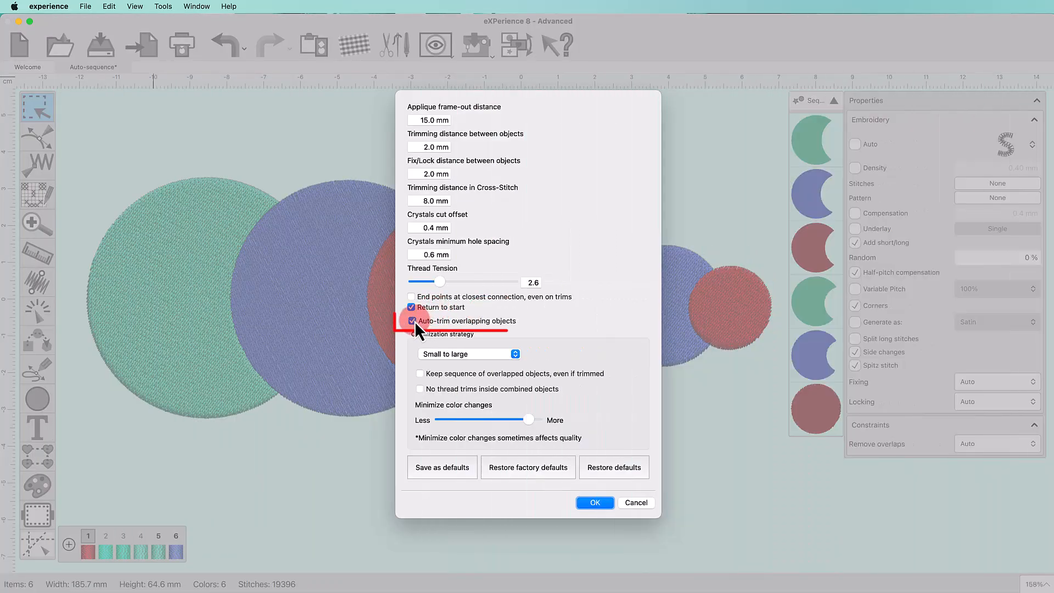
left_click(595, 503)
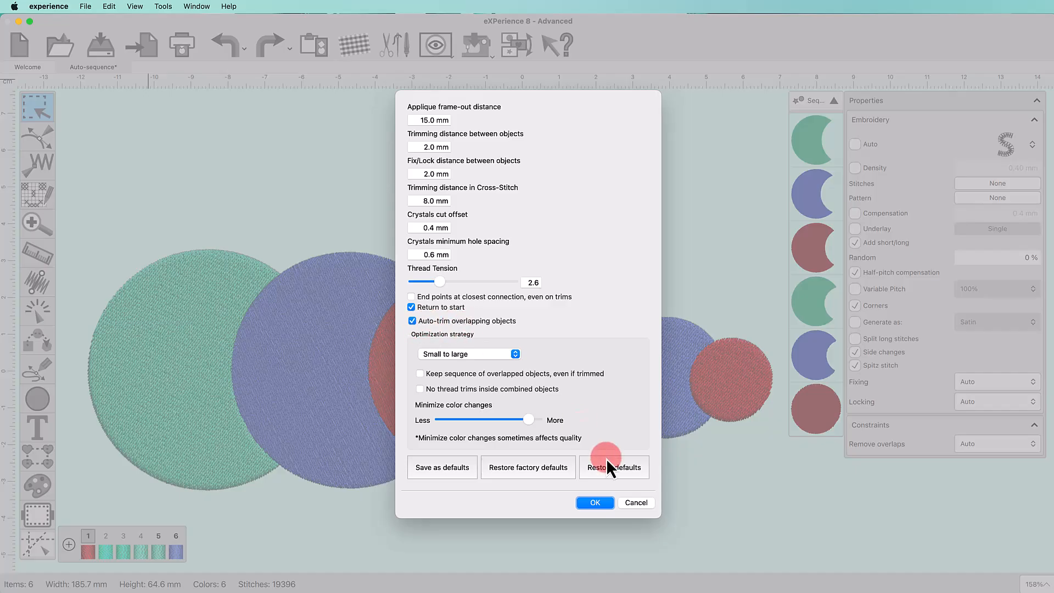
left_click(595, 505)
left_click(514, 49)
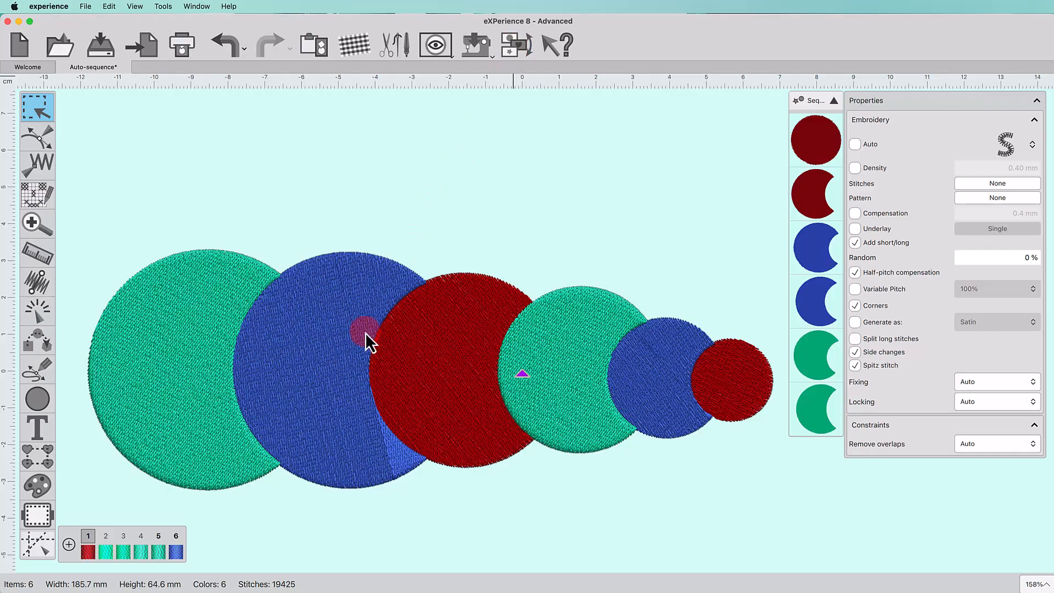
Move the large blue, smaller green and small blue circles up out of the row to expose their trimmed shapes.
left_click(350, 364)
scroll(337, 369, "down", 3)
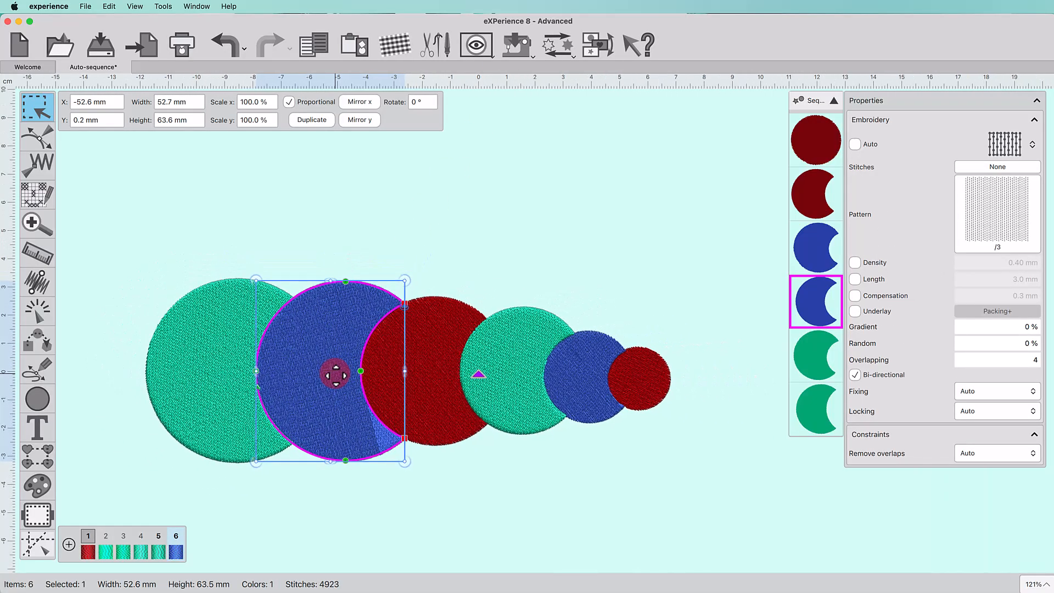
scroll(335, 375, "down", 1)
left_click_drag(334, 373, 332, 227)
left_click(466, 369)
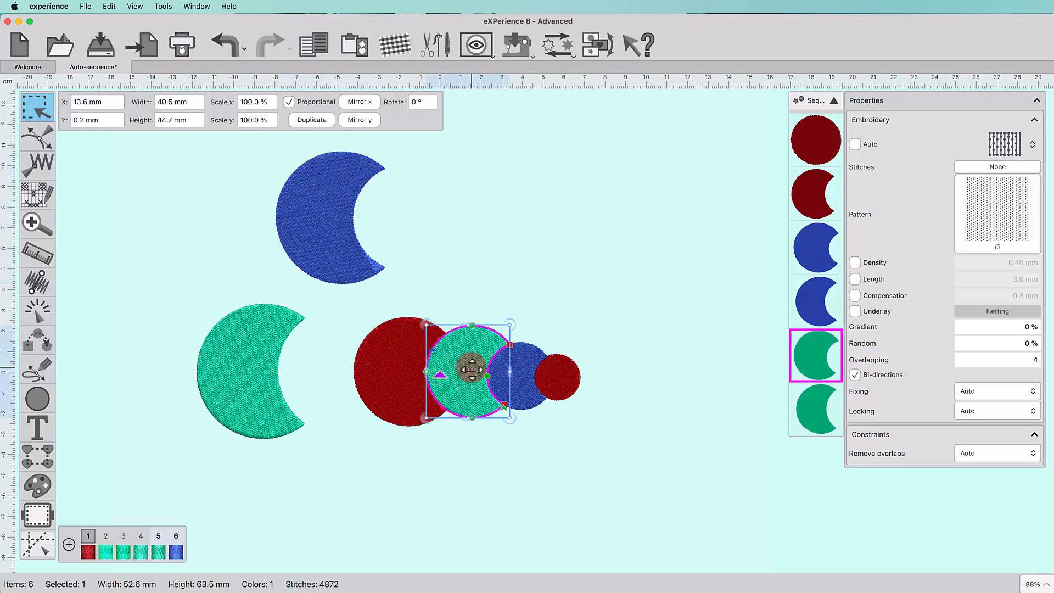
left_click_drag(467, 370, 467, 232)
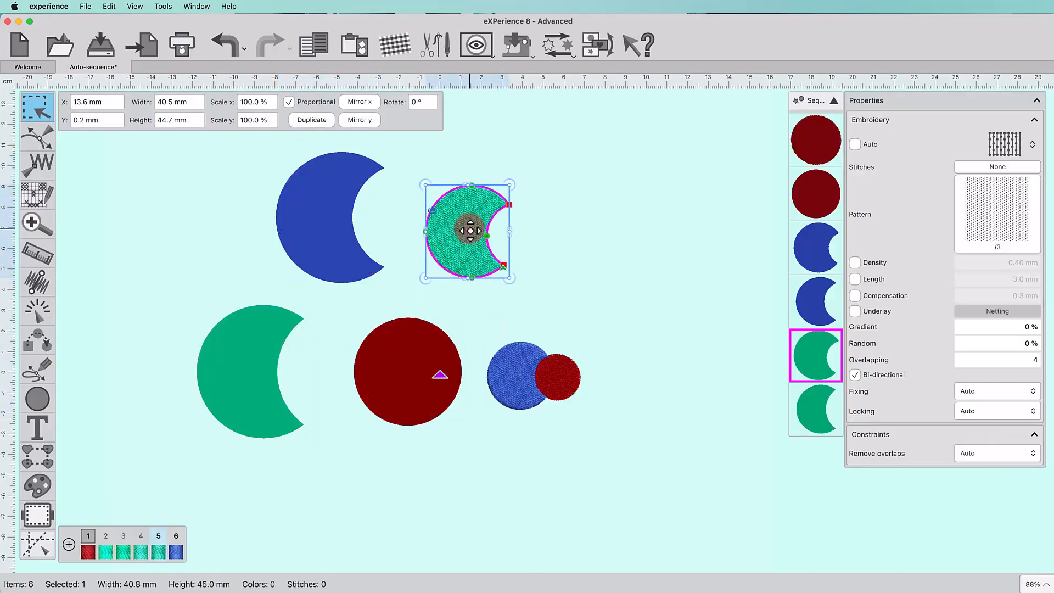
left_click(526, 371)
left_click_drag(525, 371, 565, 229)
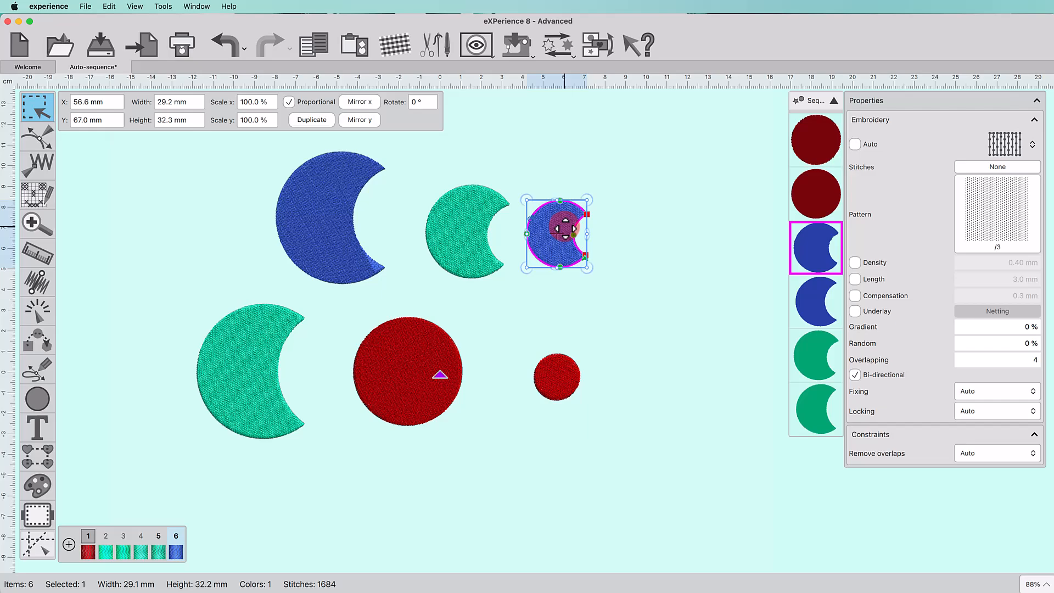
Undo the moves of the three circles and clear the selection.
key("super+z")
key("super+z")
key("super+z")
key("super+z")
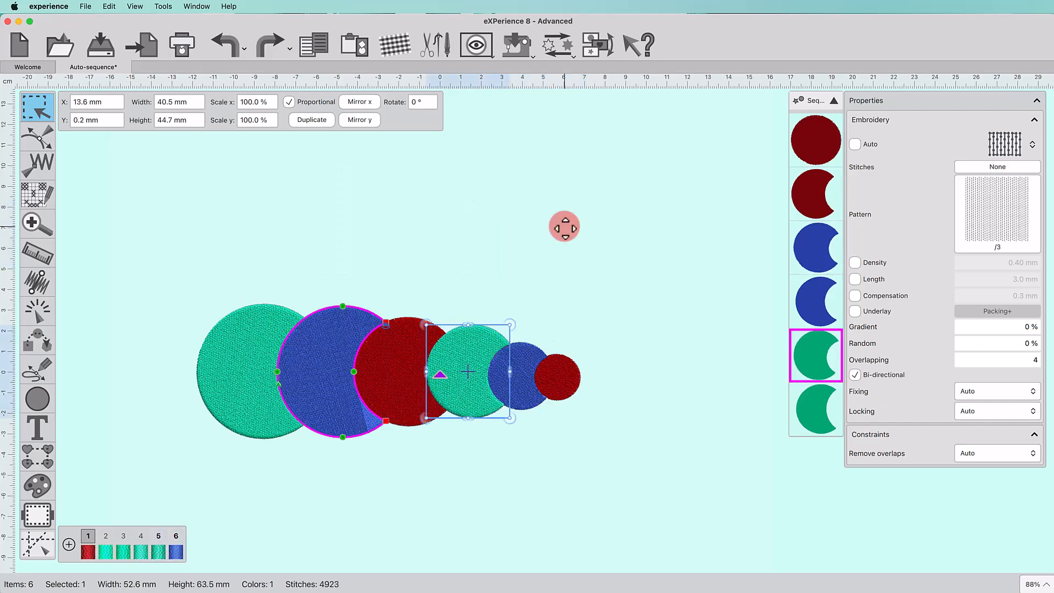
left_click(352, 463)
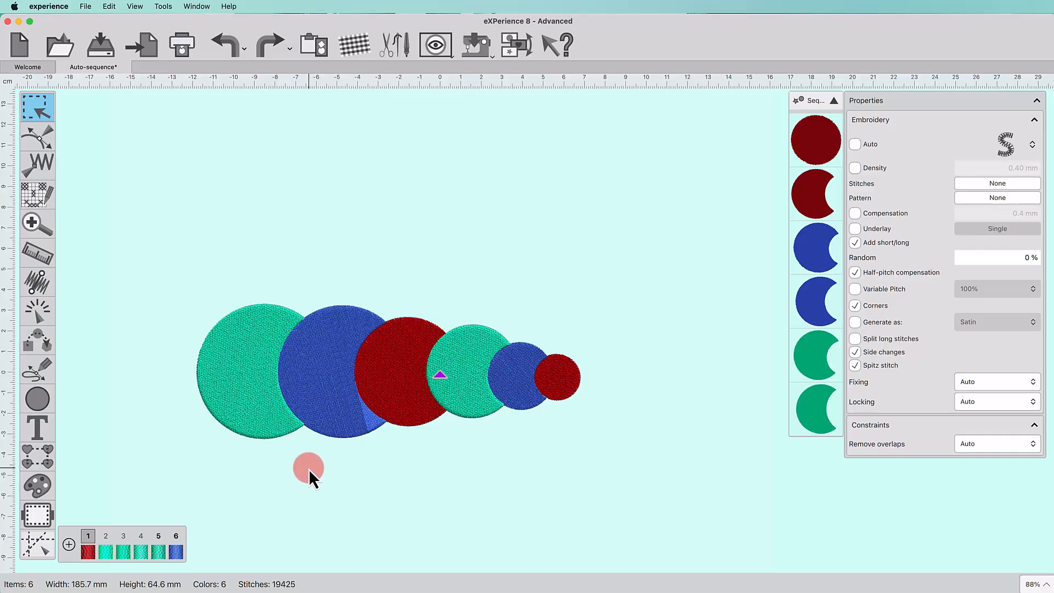
scroll(308, 469, "up", 5)
scroll(309, 469, "up", 1)
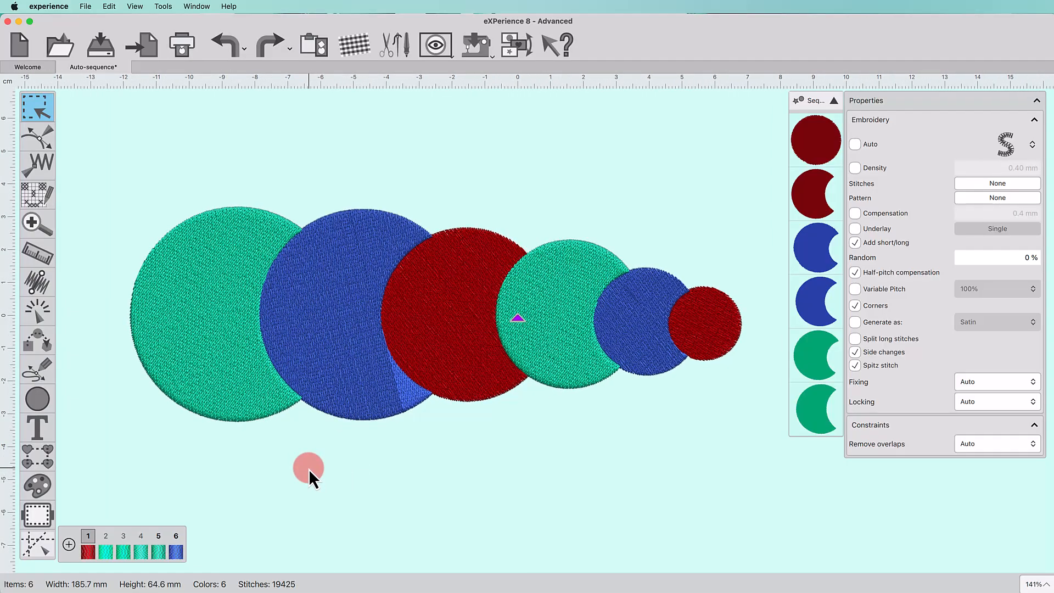
Move the large red circle from second place to the end of the sequence.
left_click(816, 200)
left_click_drag(816, 201, 846, 429)
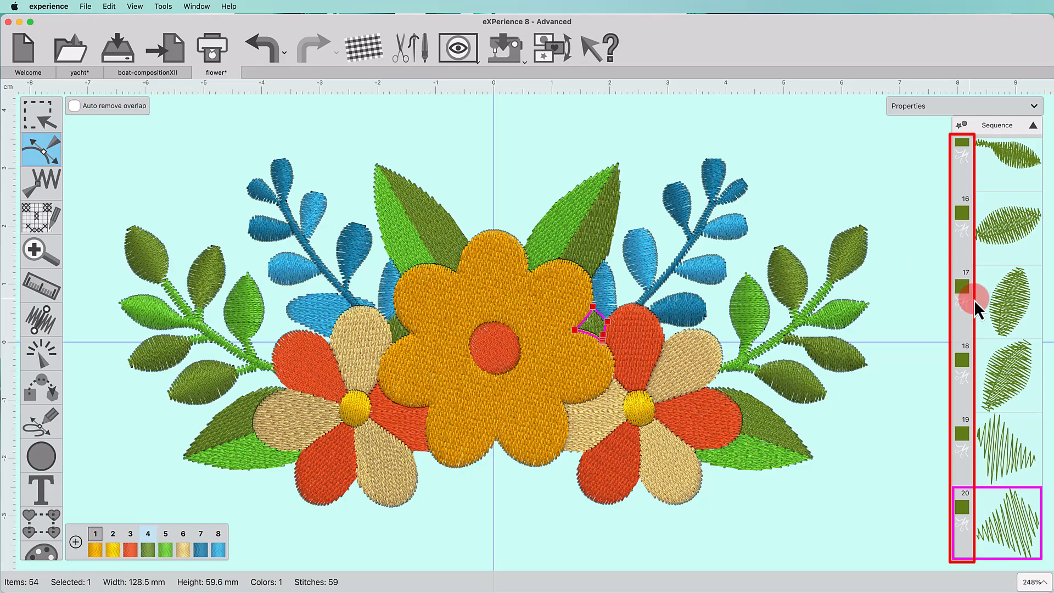
Examine the flower design's sequence from its first green objects down to the orange flower and its outline.
scroll(995, 307, "up", 10)
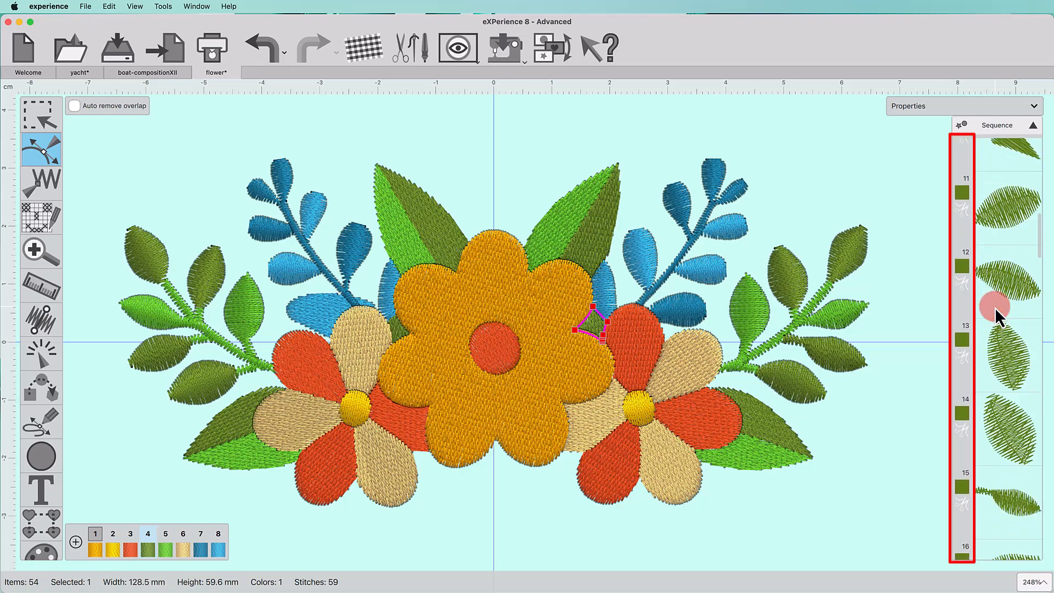
scroll(995, 308, "up", 3)
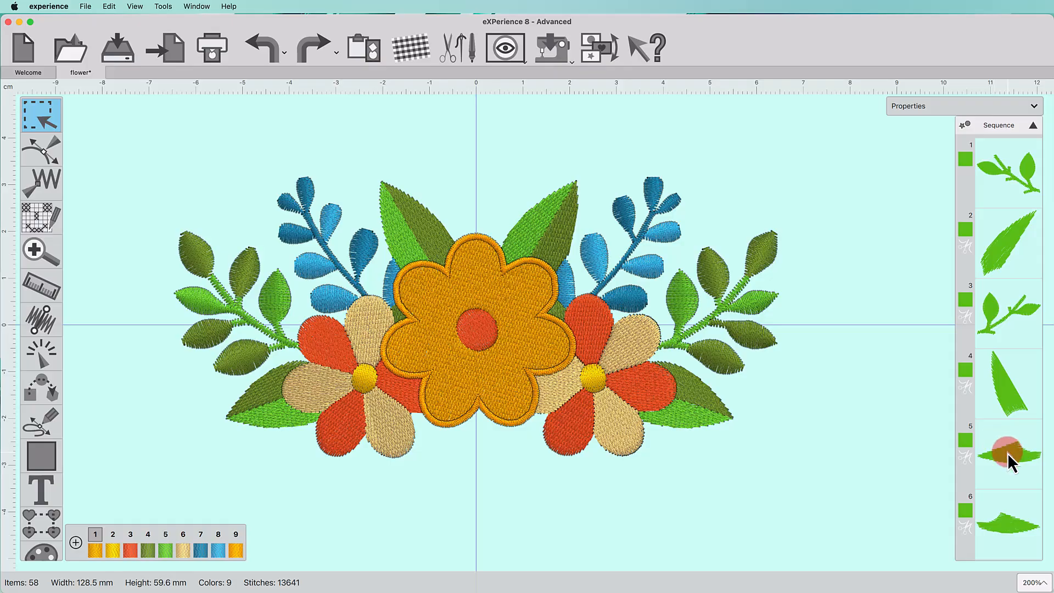
scroll(1007, 453, "down", 20)
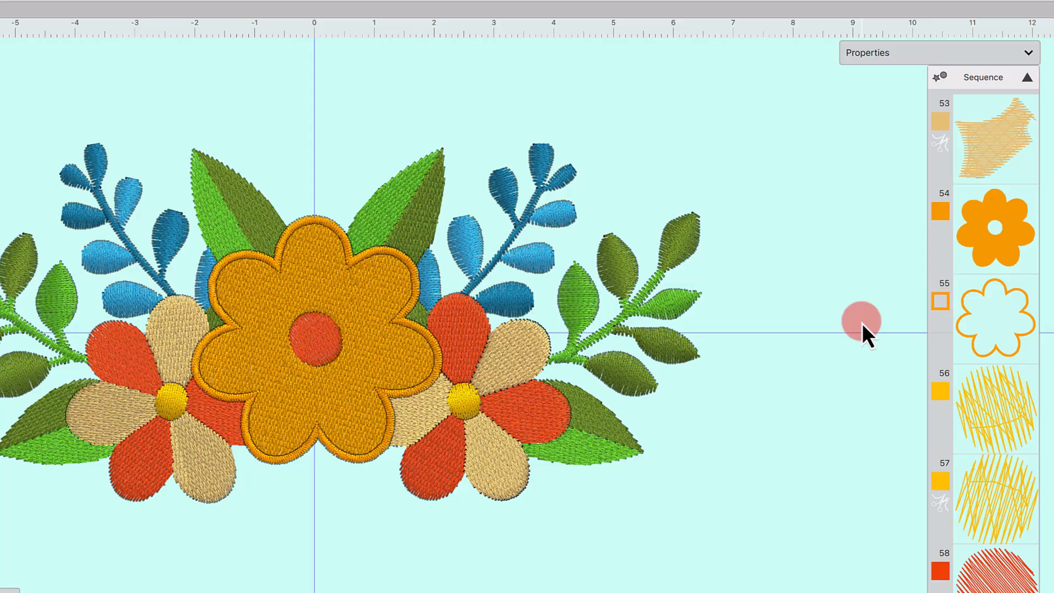
Select the dark green leaf at position 11 in the sequence and delete it from the design.
scroll(665, 222, "down", 6)
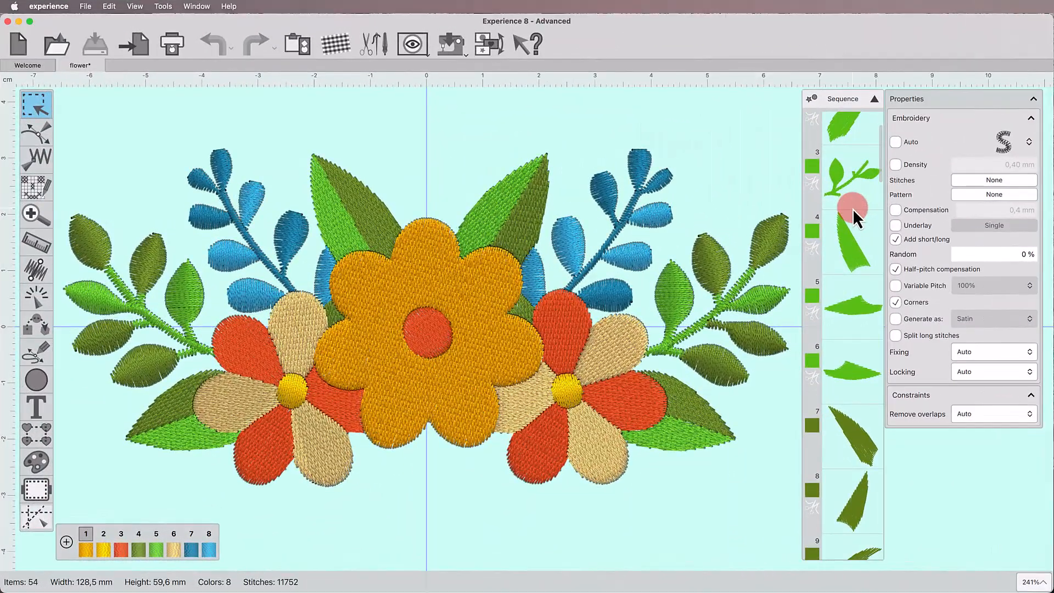
scroll(853, 209, "down", 2)
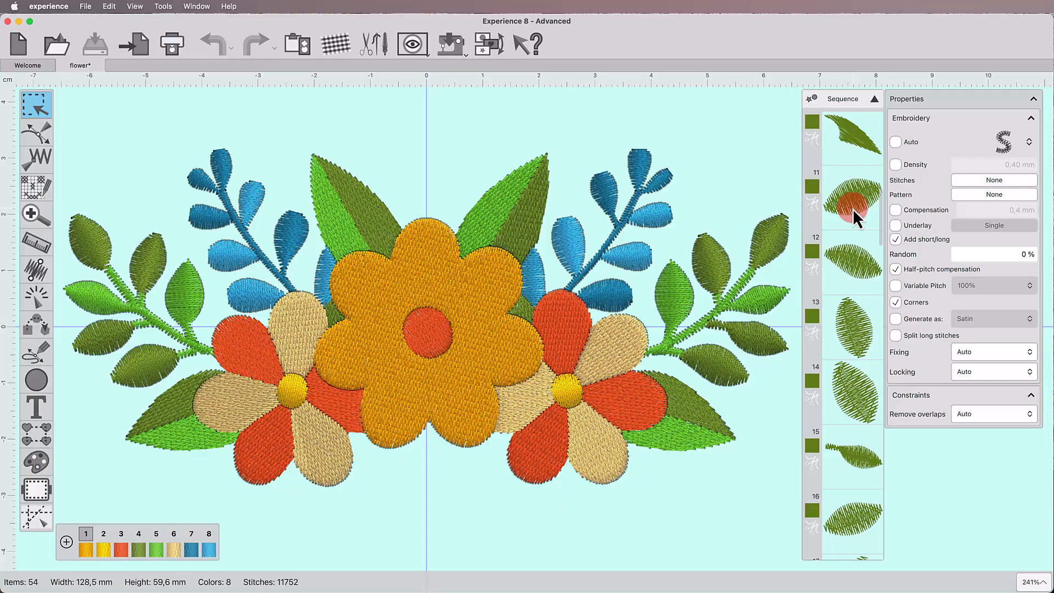
left_click(852, 208)
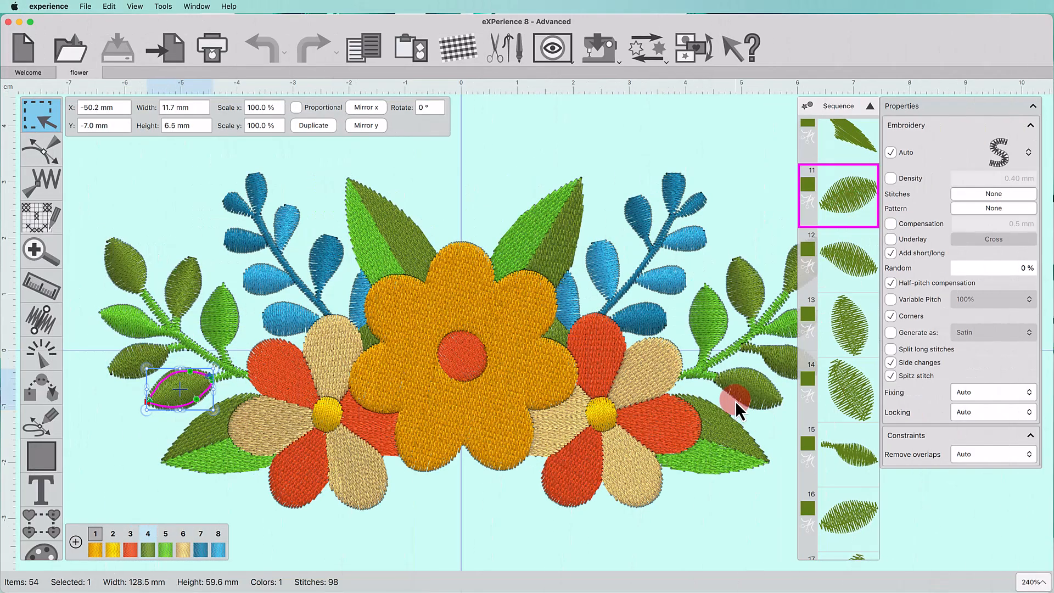
key("Delete")
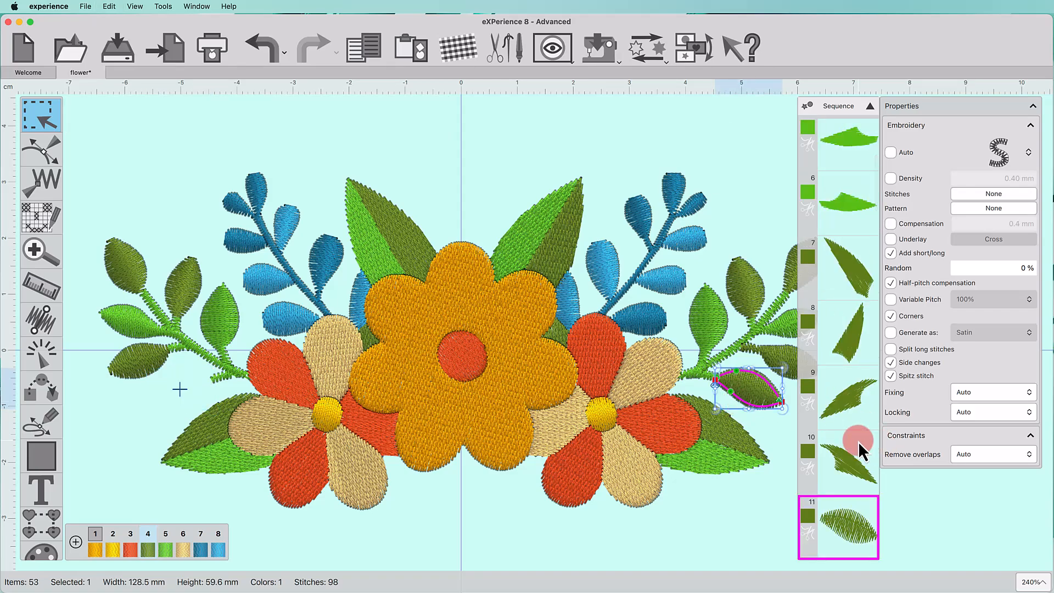
Select the non-adjacent dark green leaves at positions 11, 13 and 15 in the sequence together.
scroll(858, 442, "down", 3)
scroll(858, 443, "down", 6)
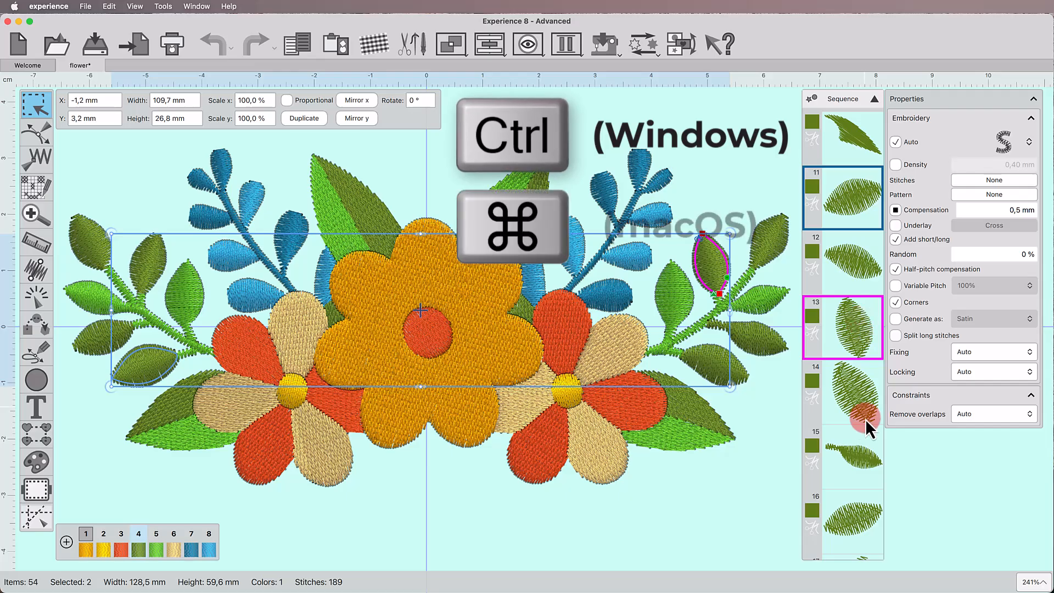
left_click(865, 459, "super")
left_click(865, 461, "super")
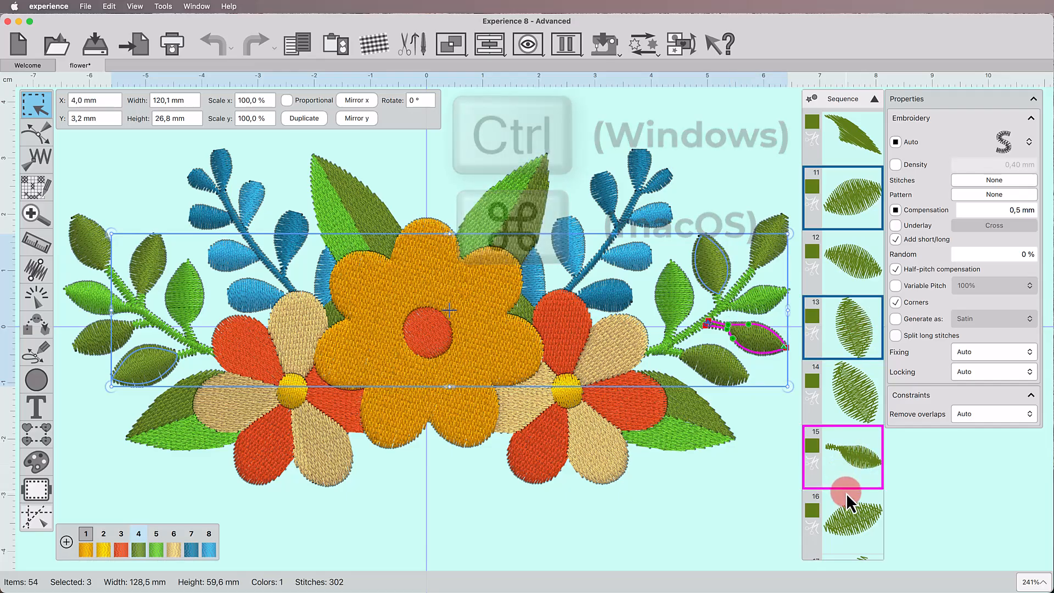
left_click(838, 336, "super")
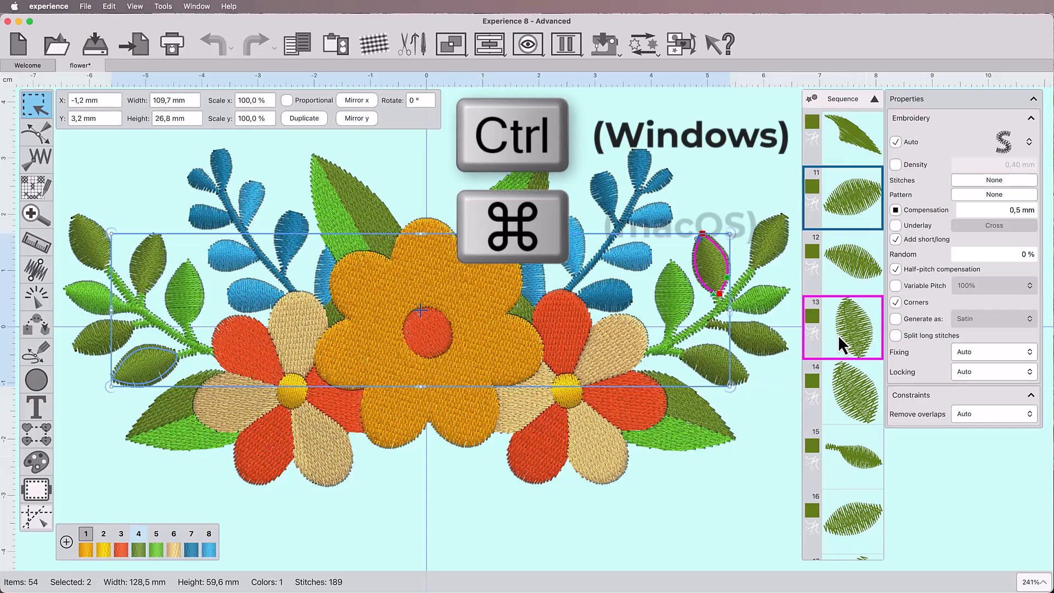
left_click(839, 326, "super")
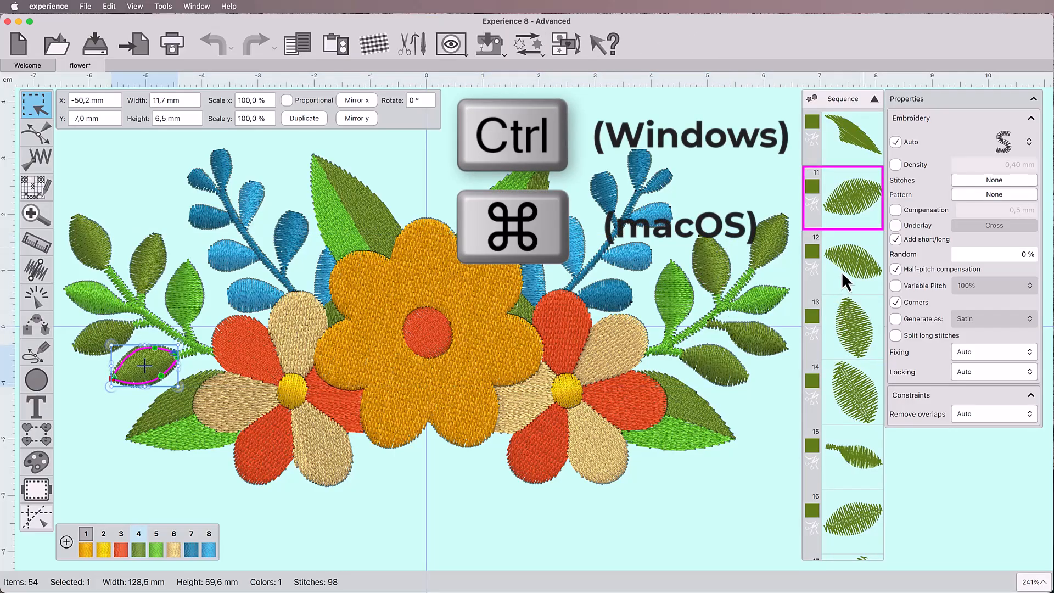
left_click(845, 196, "super")
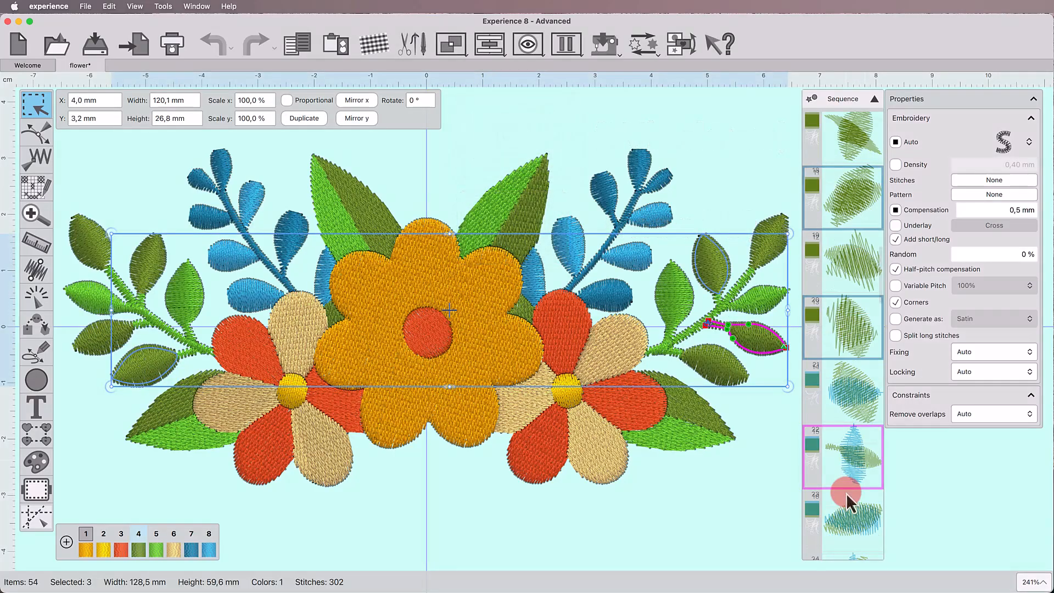
Select a consecutive range of light blue leaves in the sequence, starting at object 21.
scroll(846, 493, "down", 10)
scroll(846, 493, "down", 3)
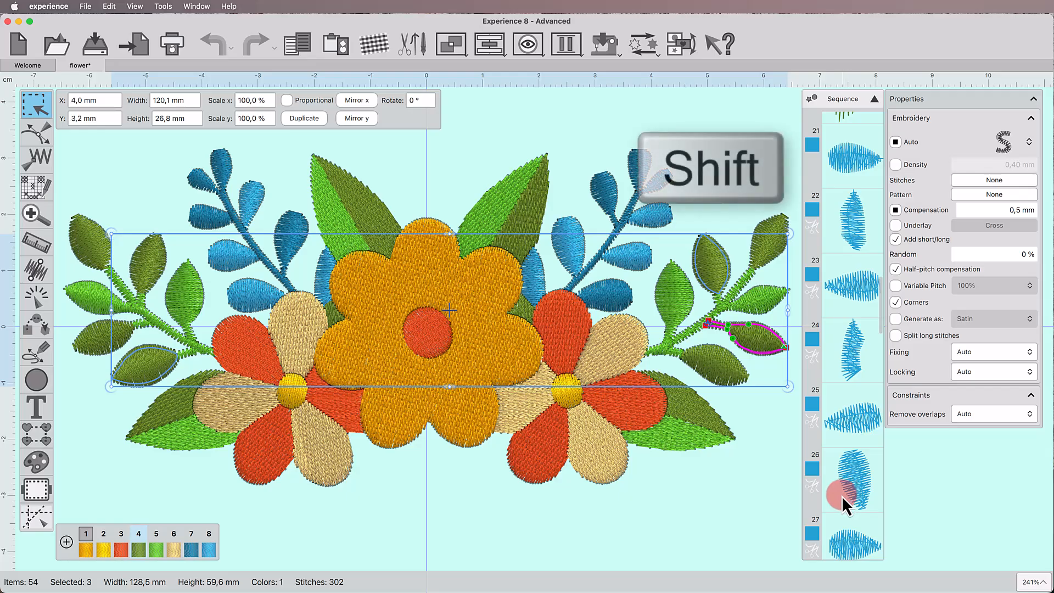
left_click(839, 163, "shift")
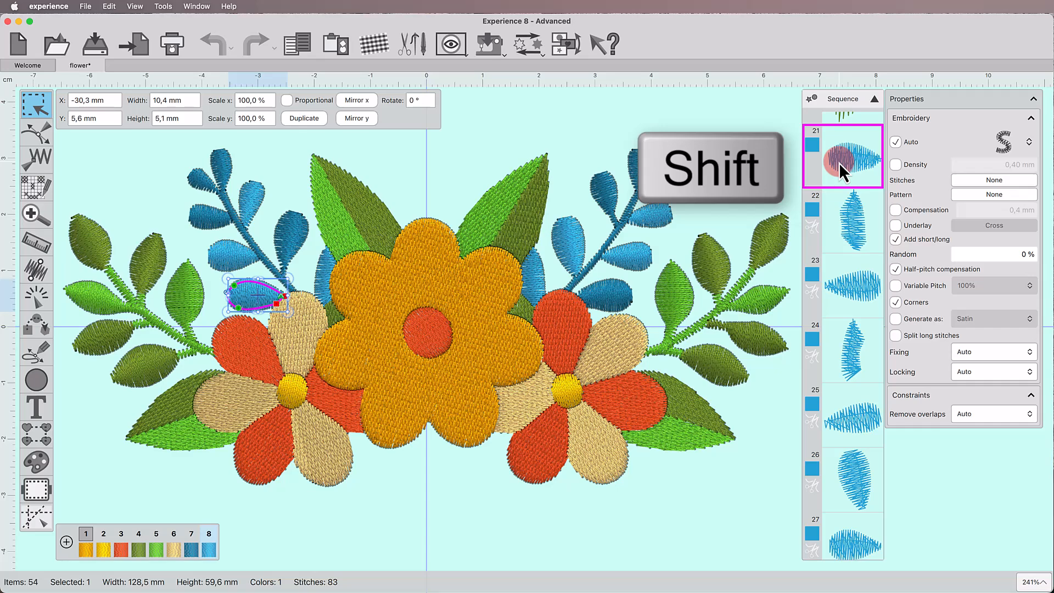
left_click(895, 281)
left_click(862, 423, "shift")
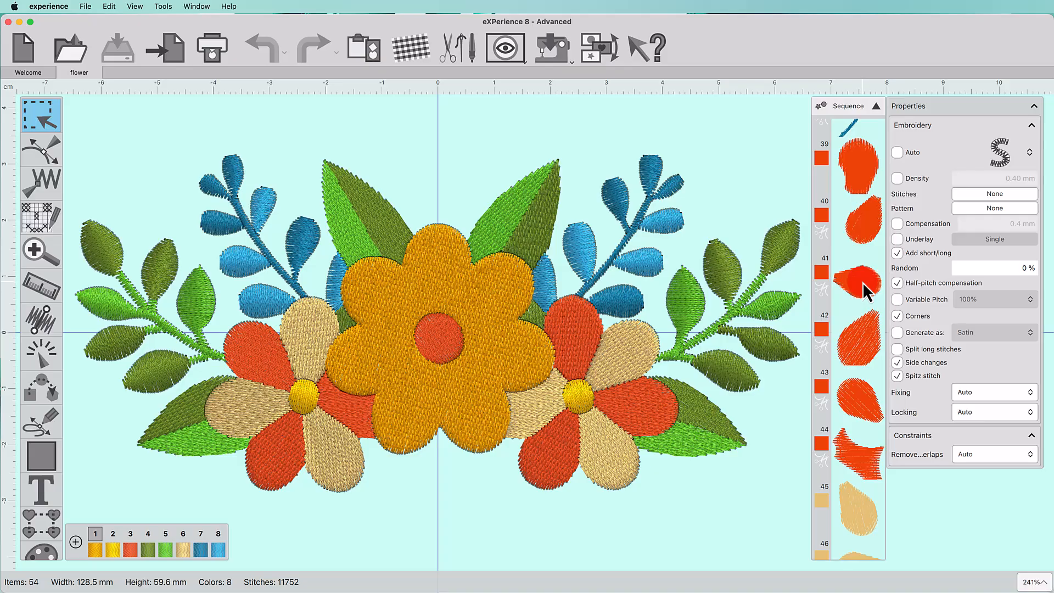
Select the red petals 41 through 43 as a range and add the individual objects 45 and 39 to the selection.
left_click(862, 282)
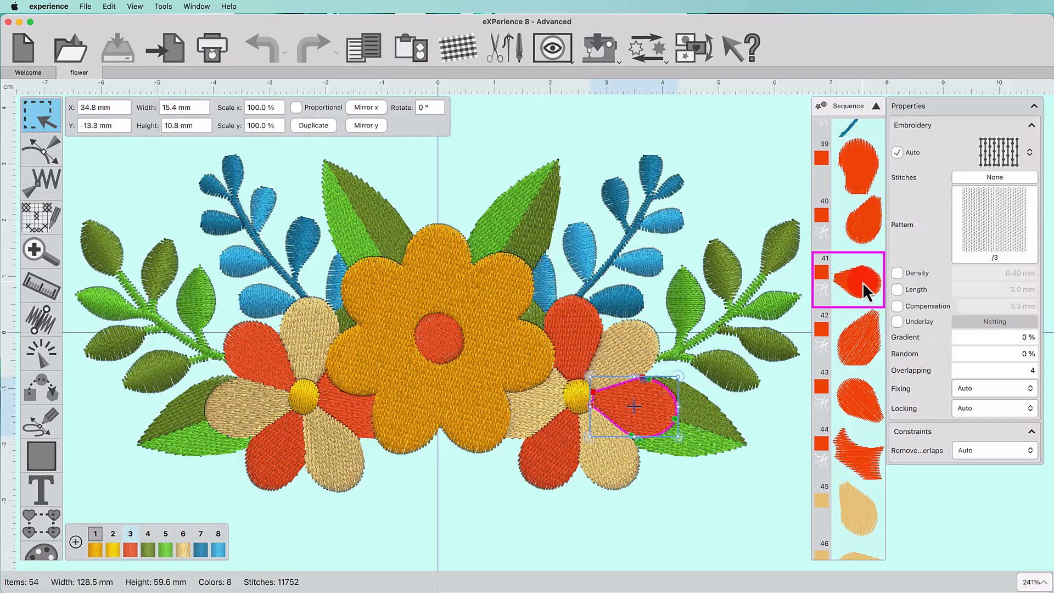
left_click(867, 415, "shift")
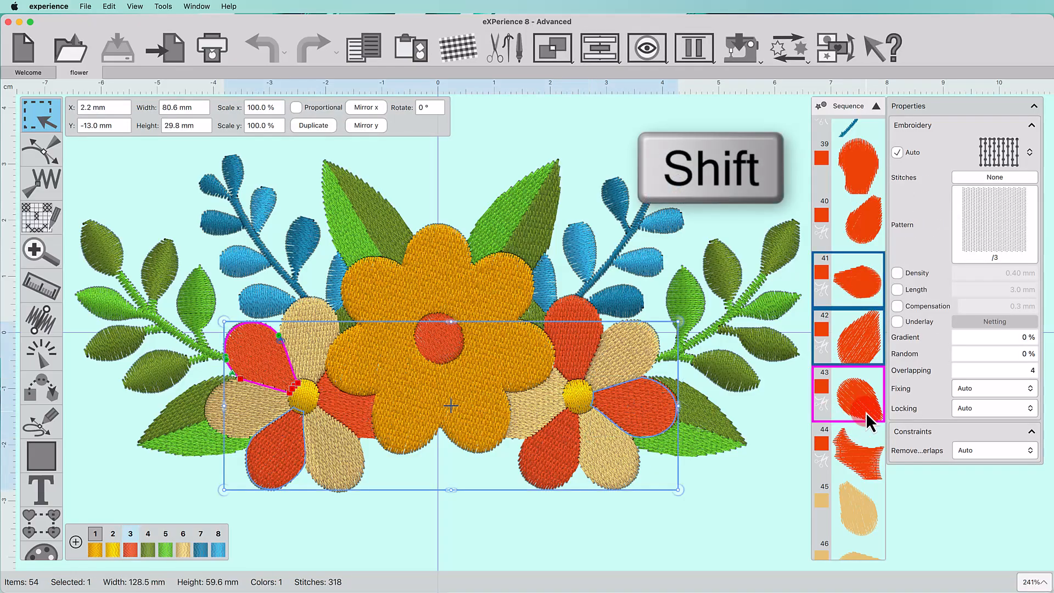
left_click(853, 510, "super")
left_click(860, 160, "super")
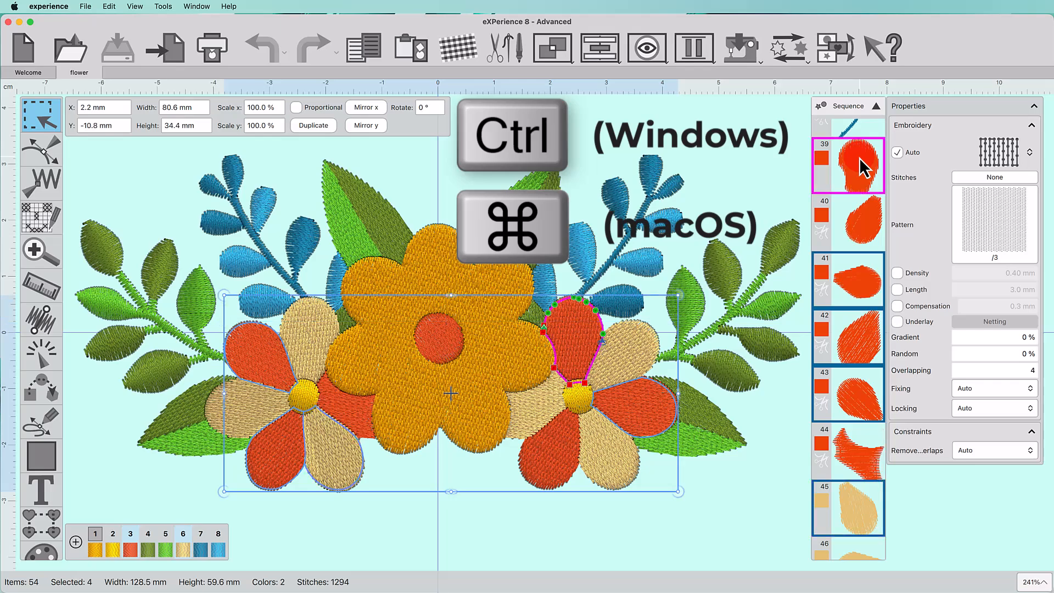
left_click(836, 279, "super")
left_click(815, 319, "super")
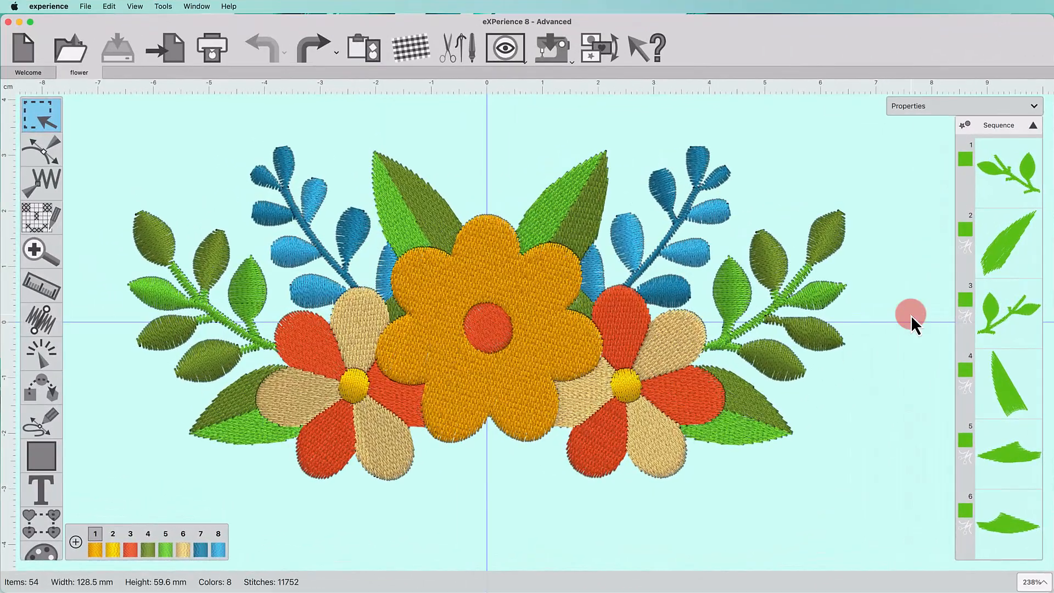
Select all objects of the design from the sequence, and clear the selection with Select None.
right_click(991, 245)
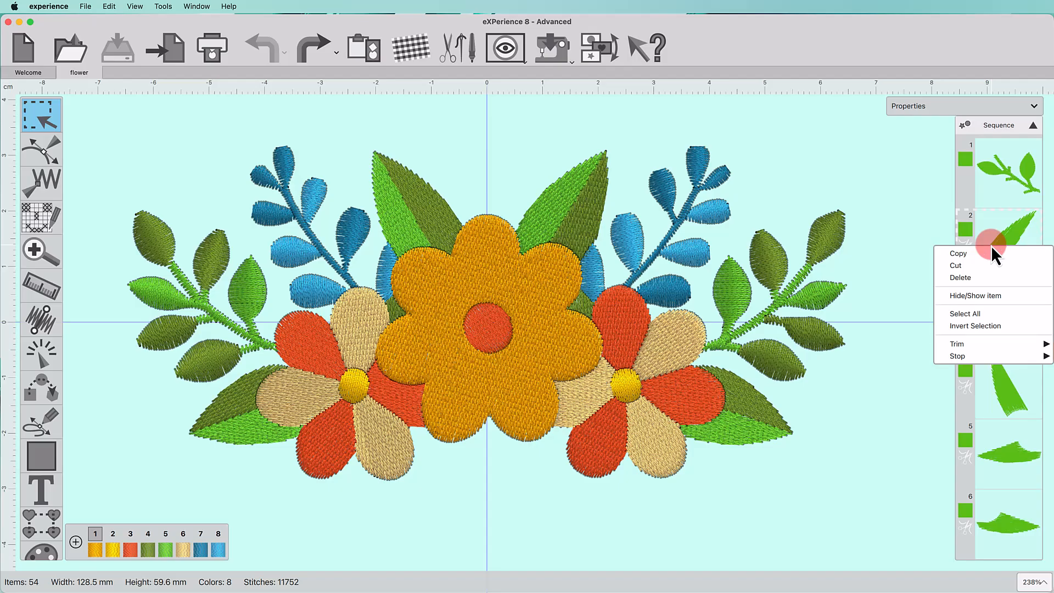
left_click(971, 315)
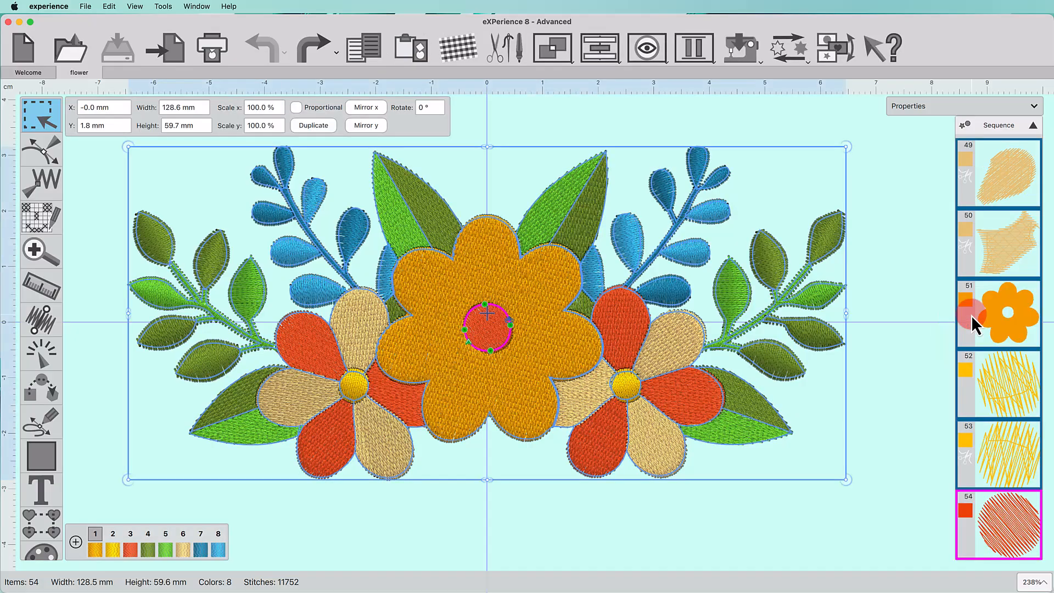
right_click(993, 250)
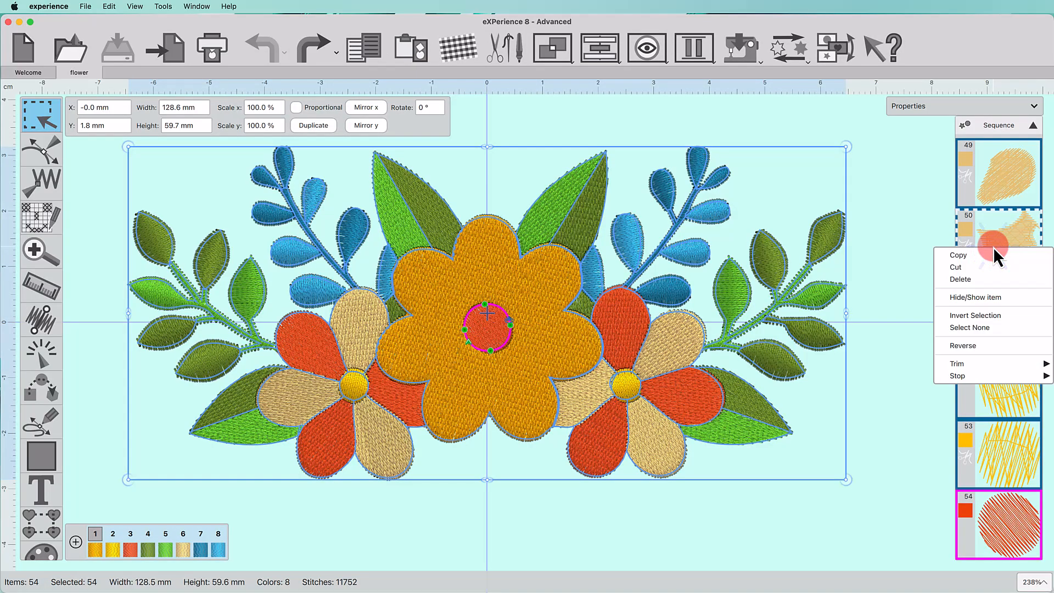
left_click(974, 327)
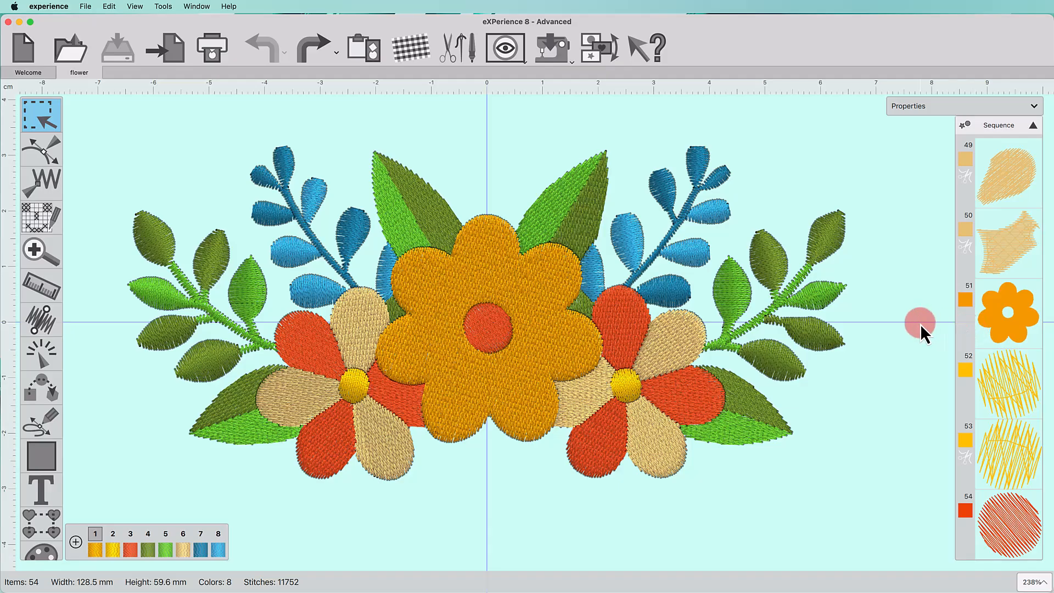
Select the orange flower at position 51 and invert the selection to pick every other object.
left_click(997, 325)
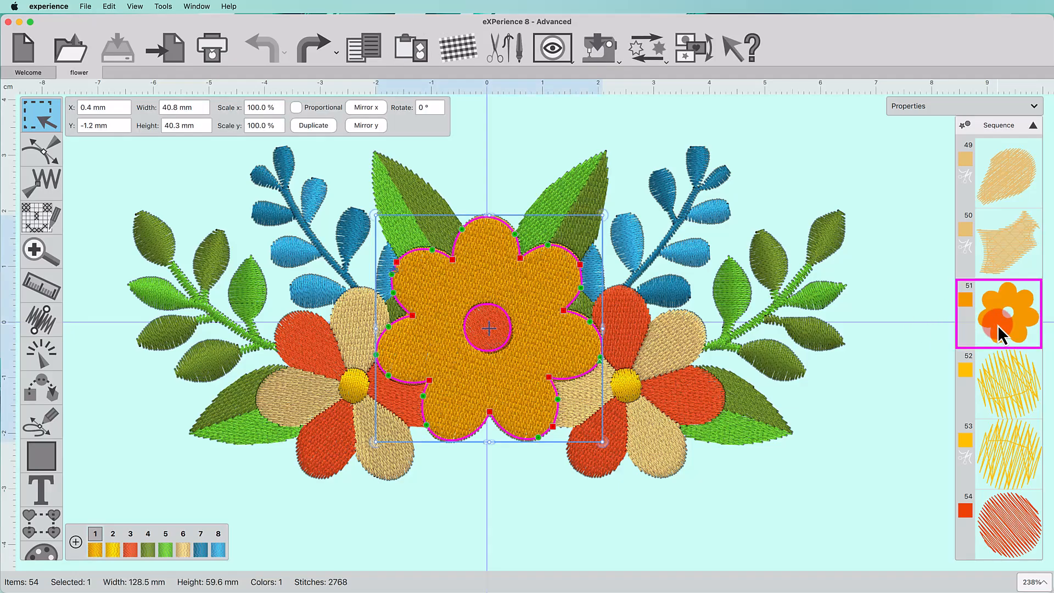
right_click(987, 322)
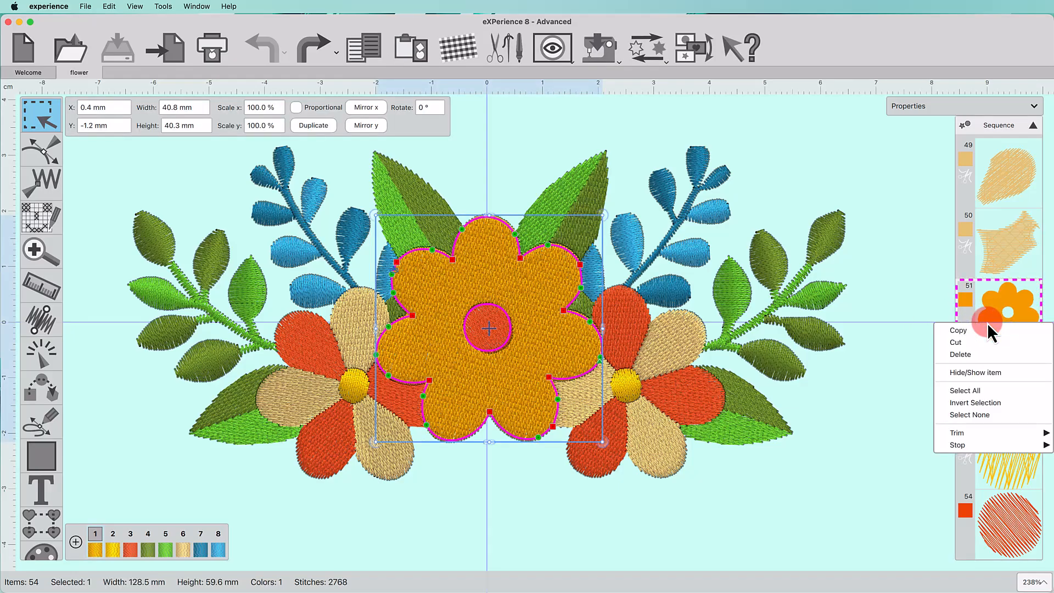
left_click(1007, 404)
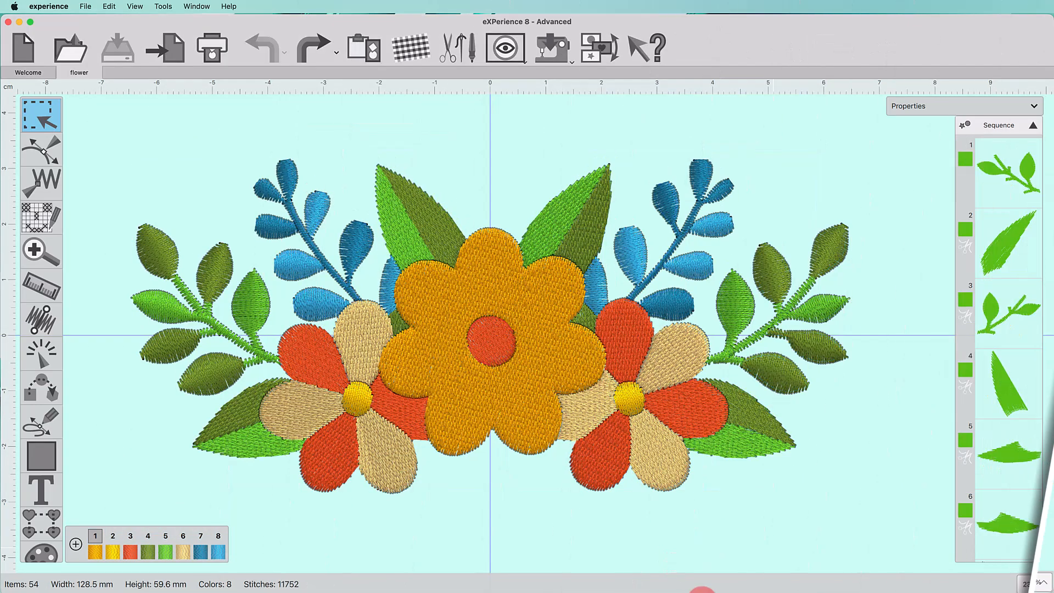
Select the light green objects 1 to 4 and try to reposition them together further down the sequence.
left_click(1004, 191)
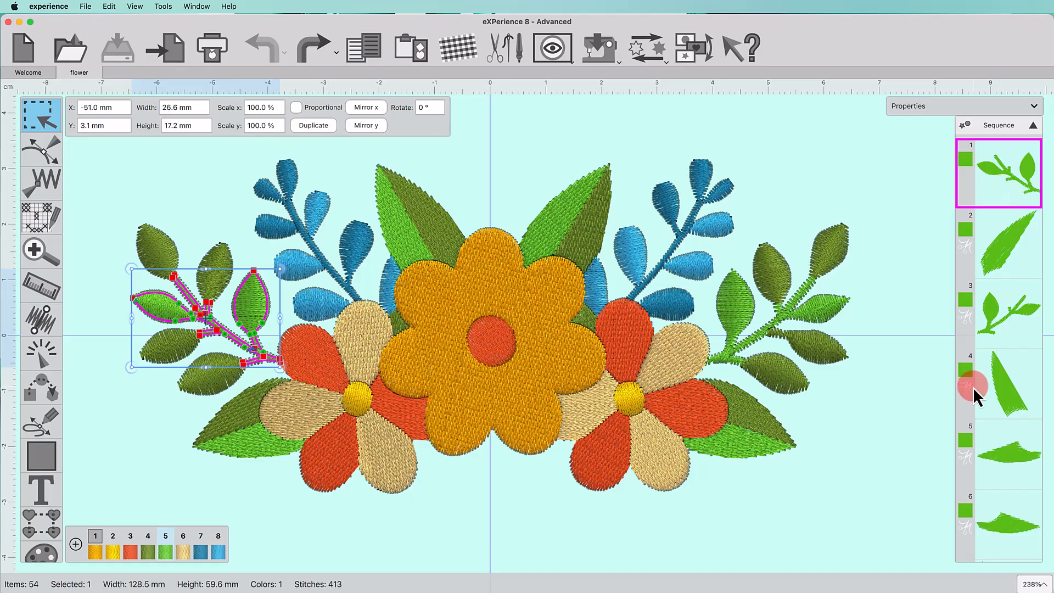
left_click(1004, 403, "shift")
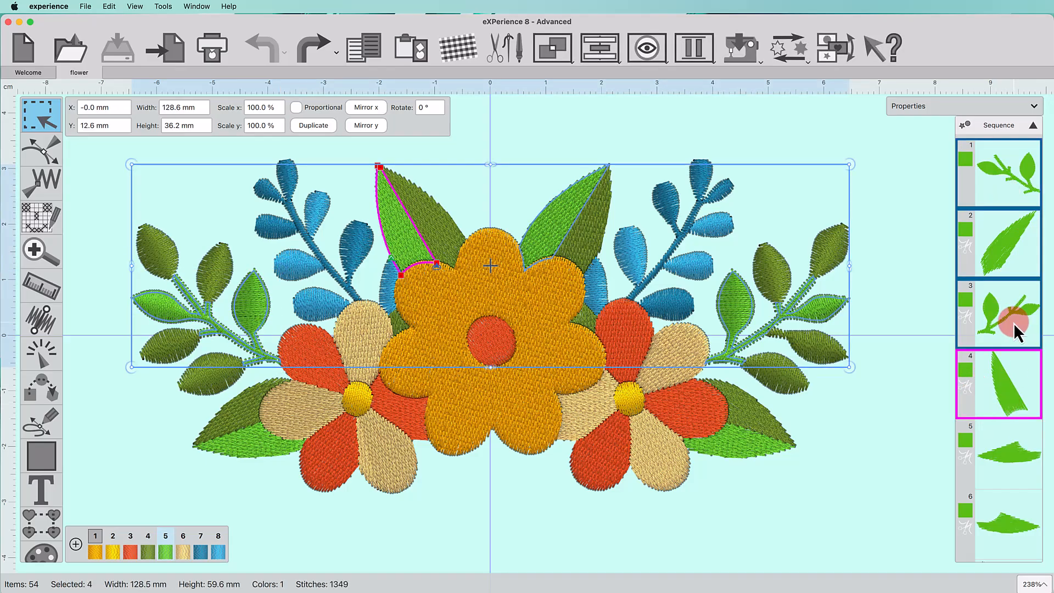
left_click_drag(1014, 323, 993, 559)
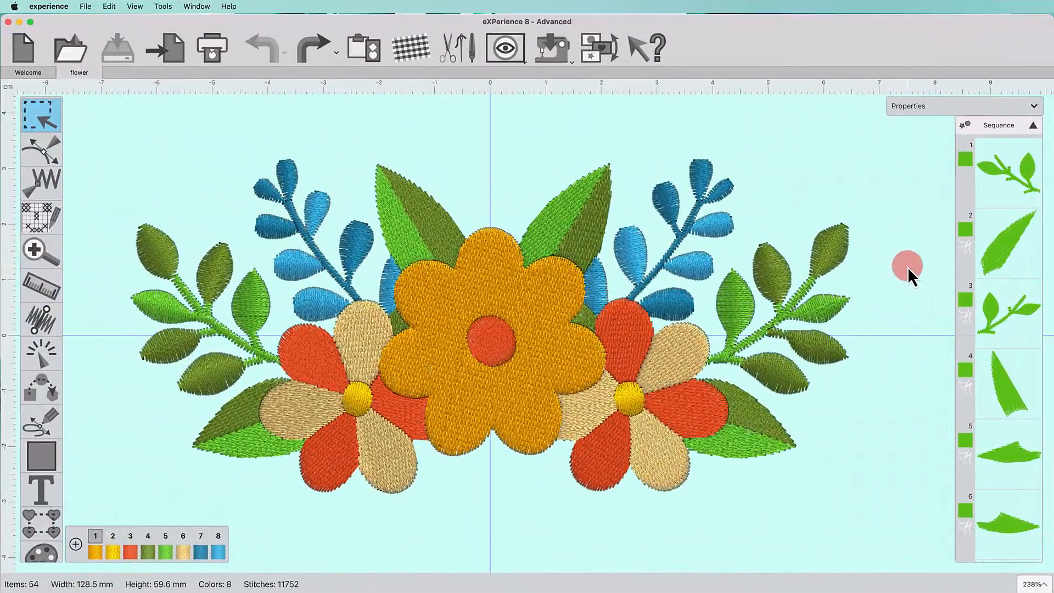
Move the first four light green objects directly after the red petal piece at position 44, check their new place and clear the selection.
left_click(1010, 199)
left_click(1000, 392, "shift")
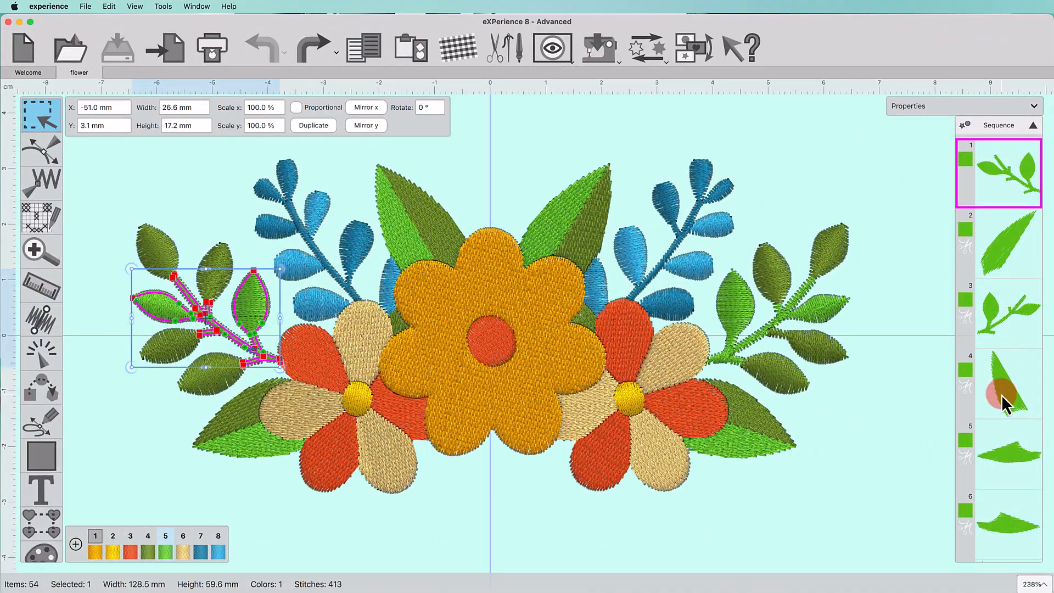
left_click_drag(1001, 394, 982, 270)
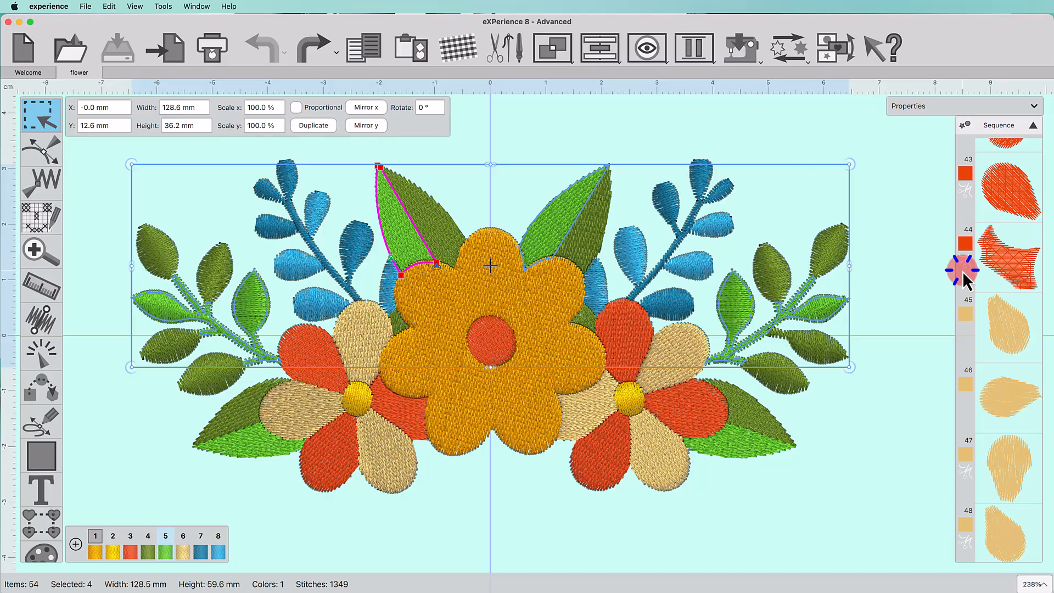
right_click(963, 272)
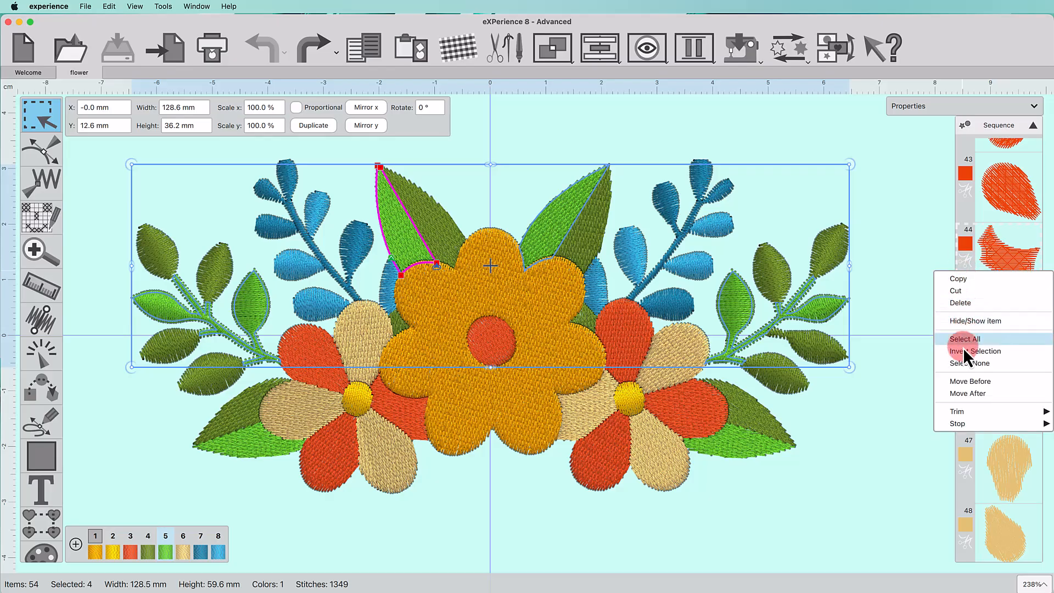
left_click(961, 394)
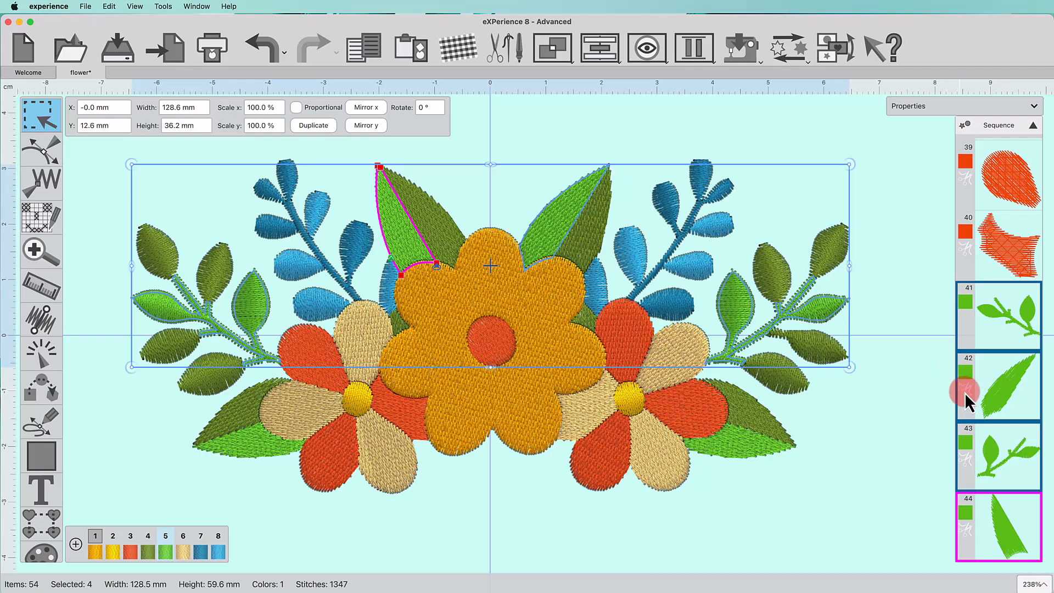
scroll(990, 417, "down", 6)
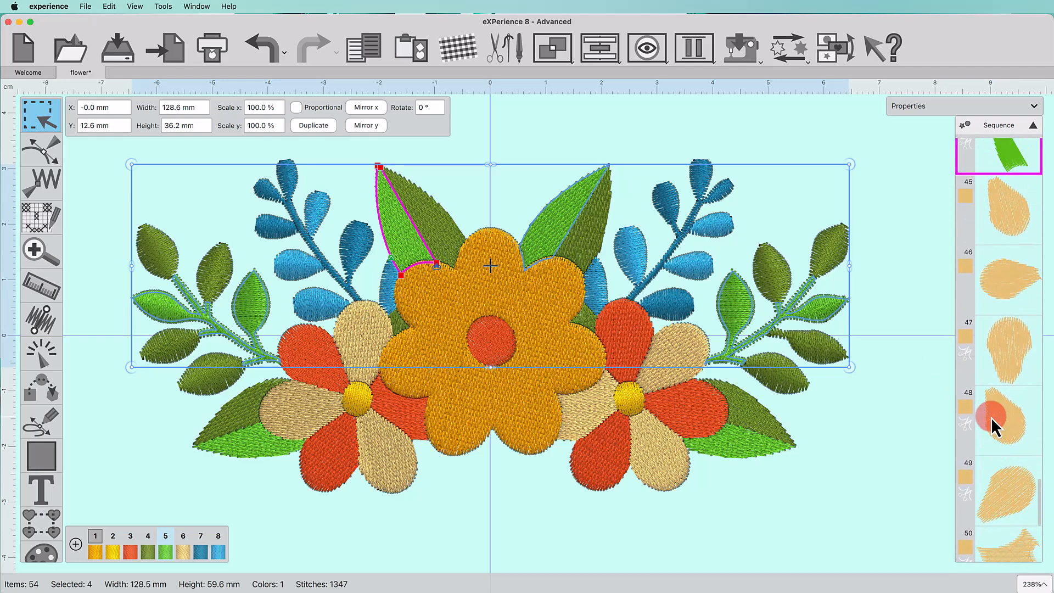
scroll(990, 417, "up", 6)
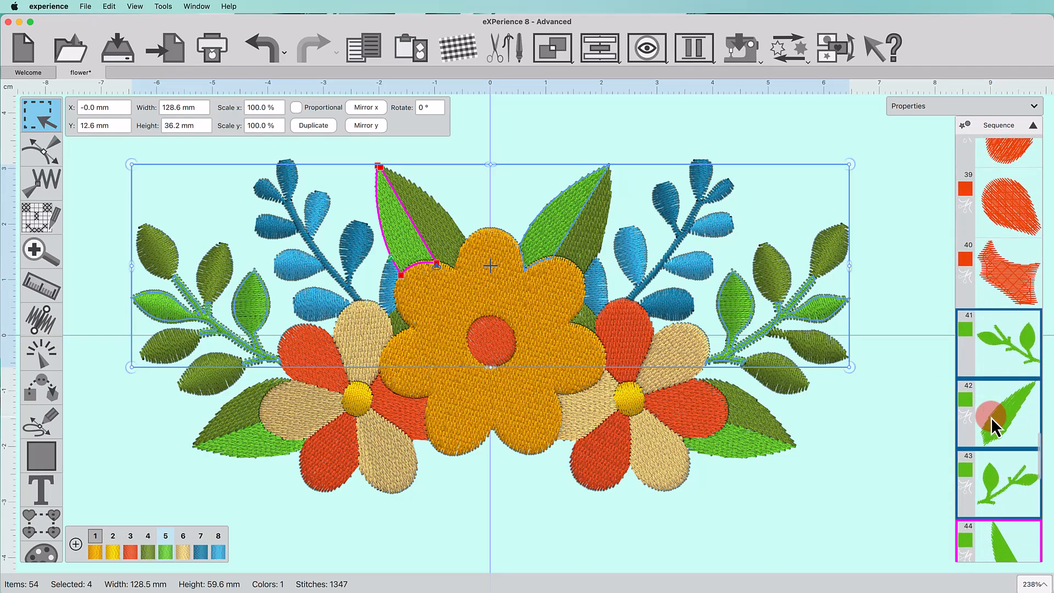
left_click(881, 422)
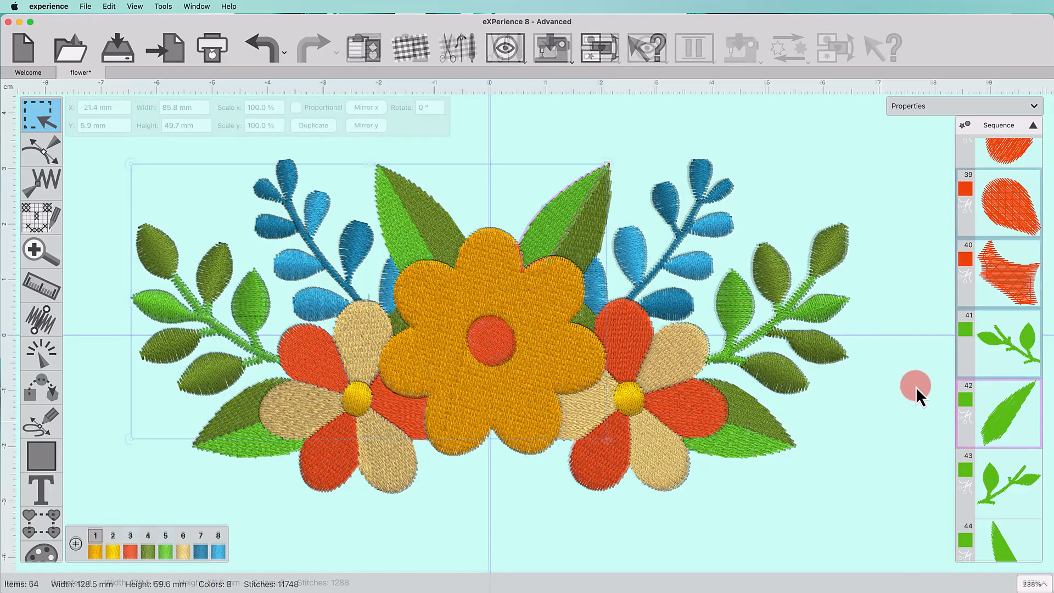
Select the red petal at position 39 and the light green branches at positions 41 and 43, and join them together in the sequence.
left_click(1006, 215)
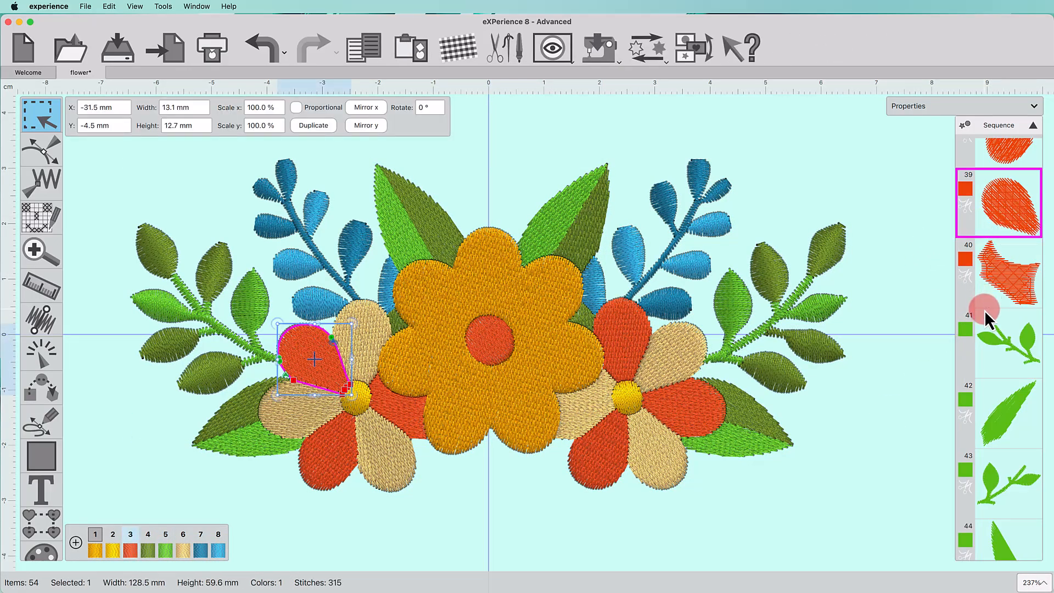
left_click(994, 331, "super")
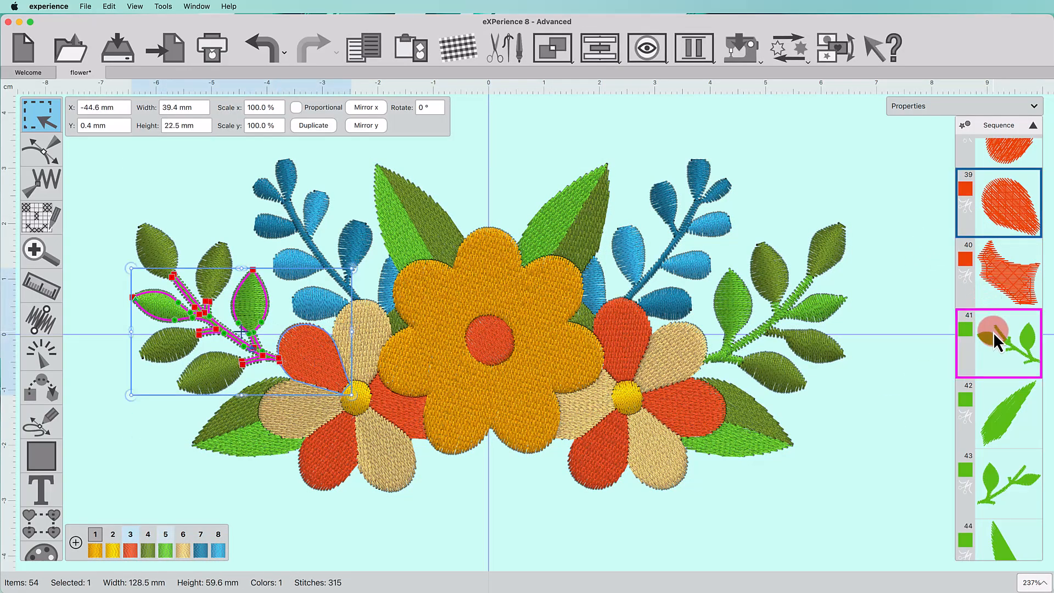
left_click(993, 487, "super")
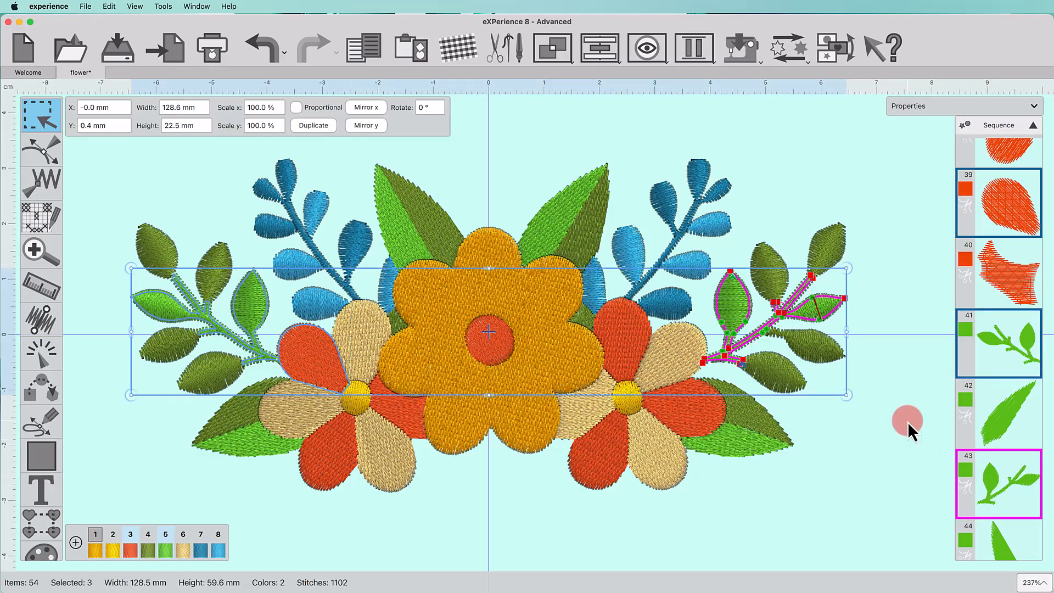
right_click(989, 204)
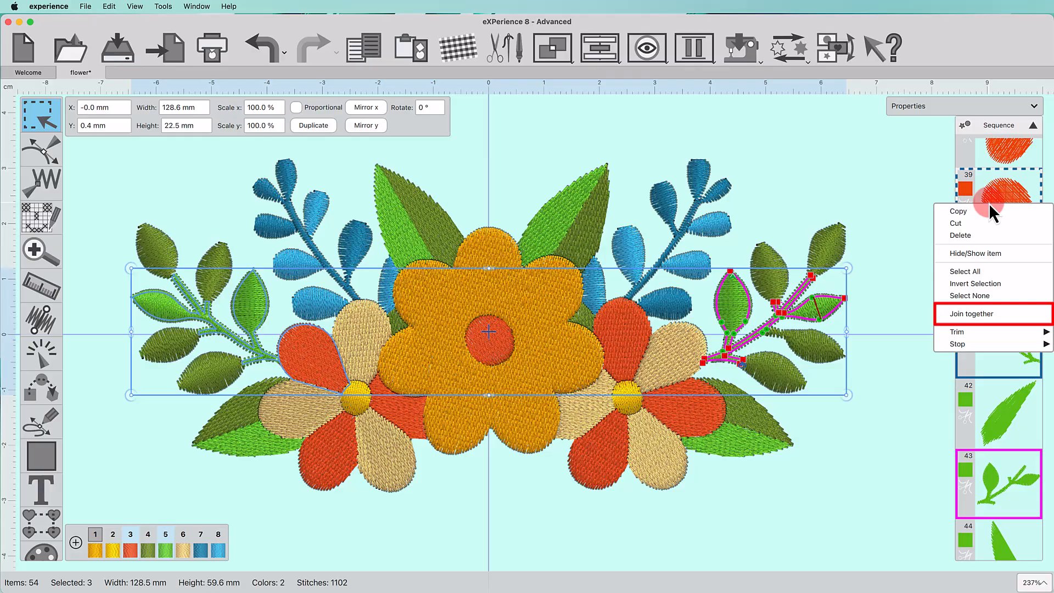
left_click(984, 312)
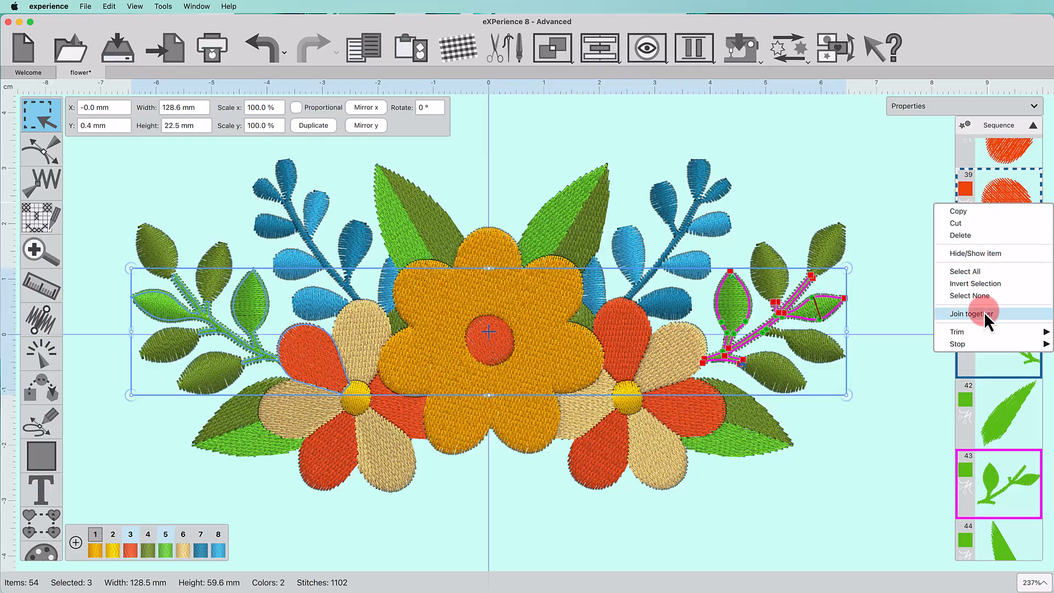
left_click(984, 312)
Select the dark blue stems and red petals at positions 33 to 36 and reverse their order in the sequence.
scroll(983, 384, "down", 3)
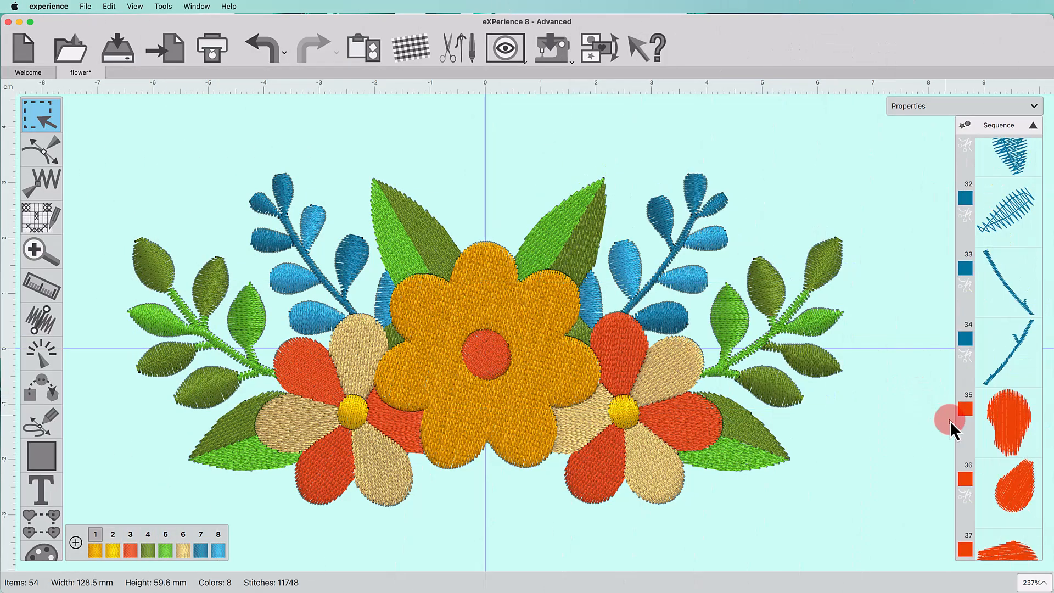
scroll(996, 452, "down", 1)
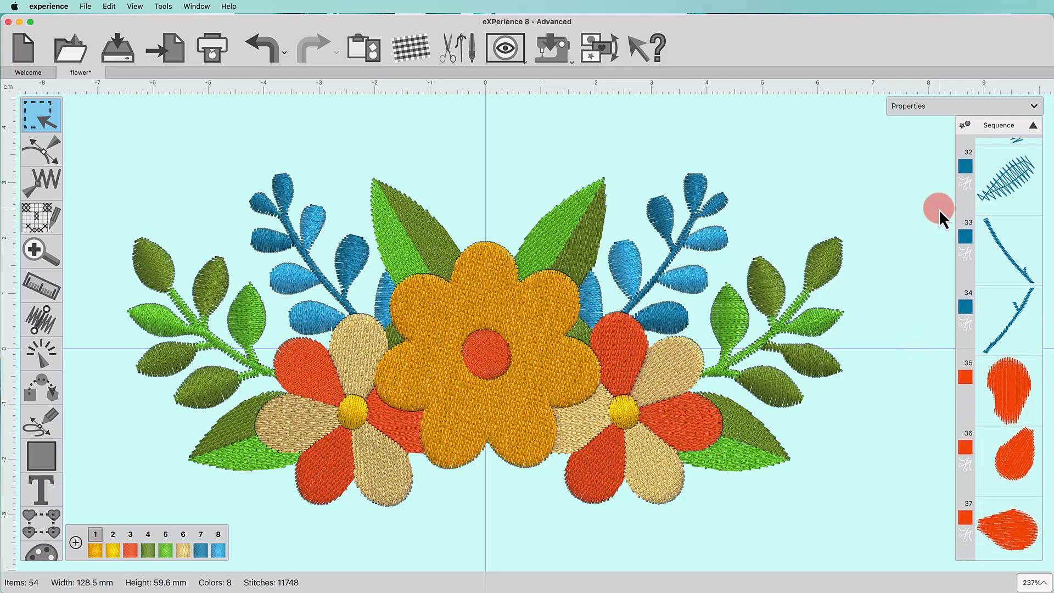
left_click(1000, 245)
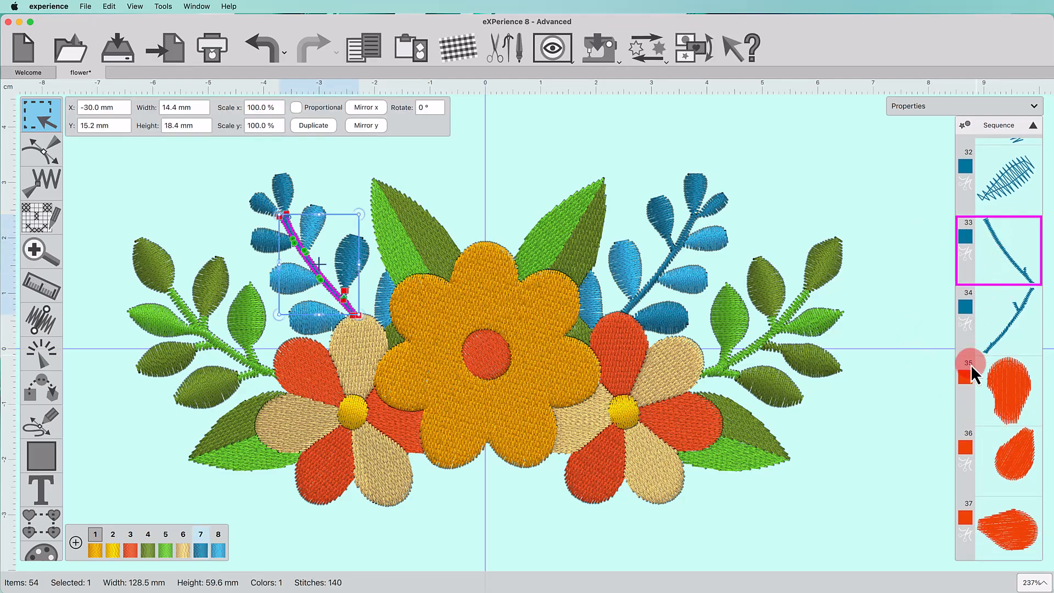
left_click(1009, 475, "shift")
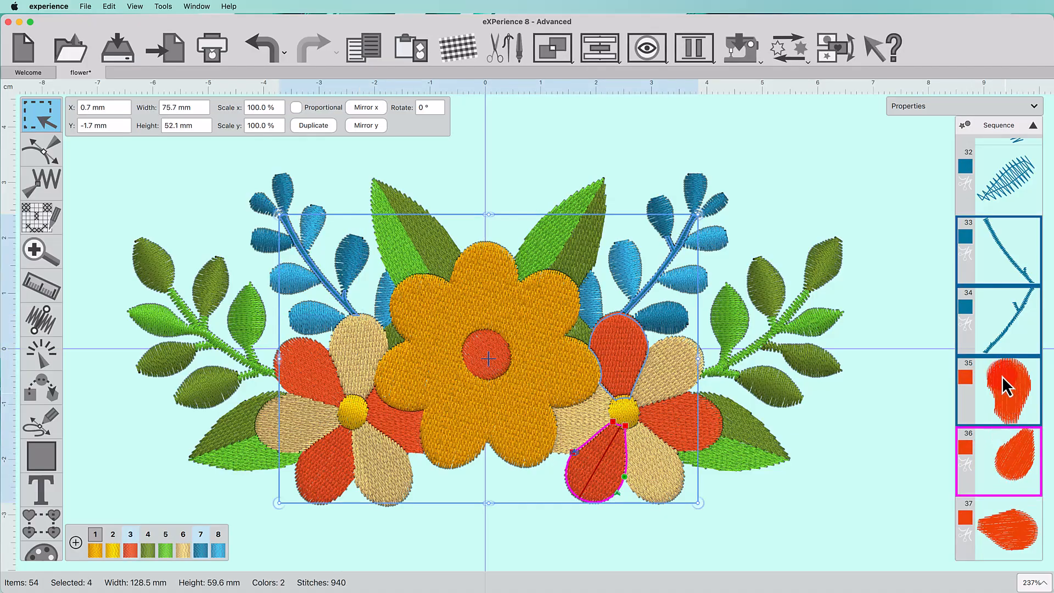
left_click(1016, 256)
right_click(1017, 256)
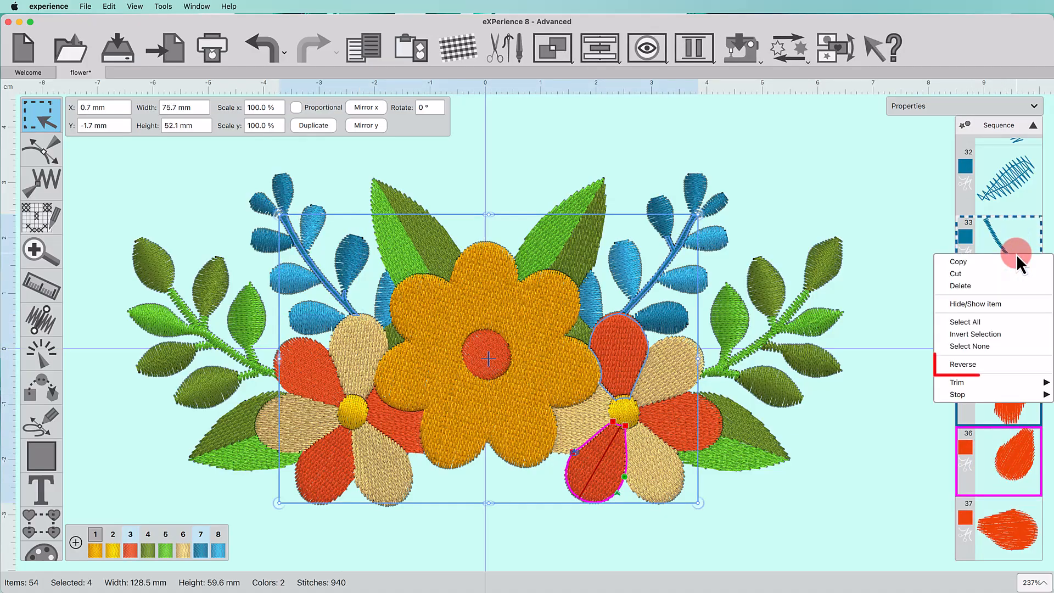
left_click(980, 365)
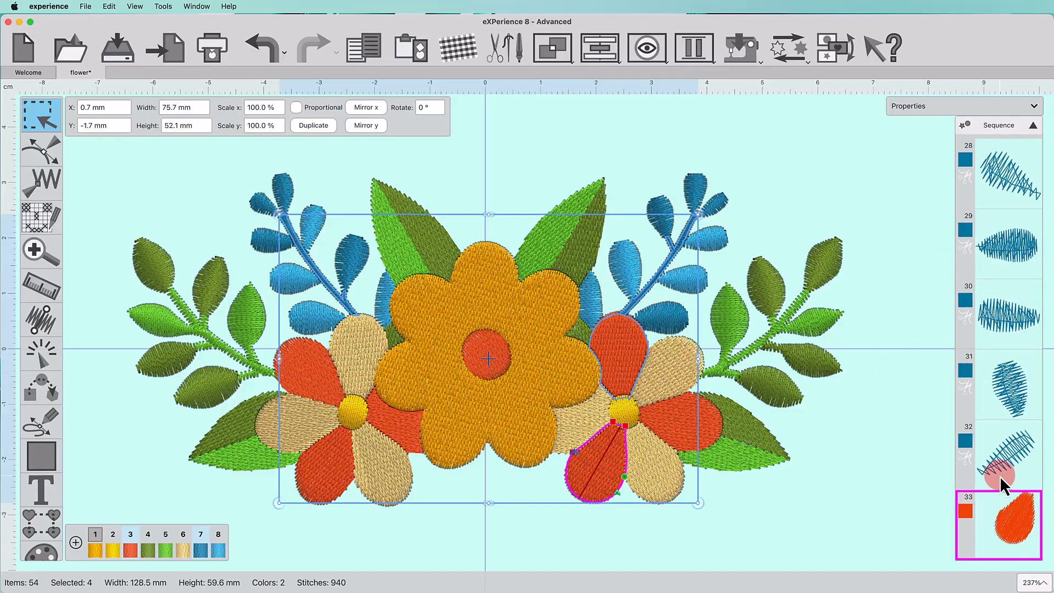
Pick the beige petal at position 47 that covers the light blue leaf, and hide it from the design.
scroll(1000, 476, "down", 5)
scroll(1000, 476, "down", 2)
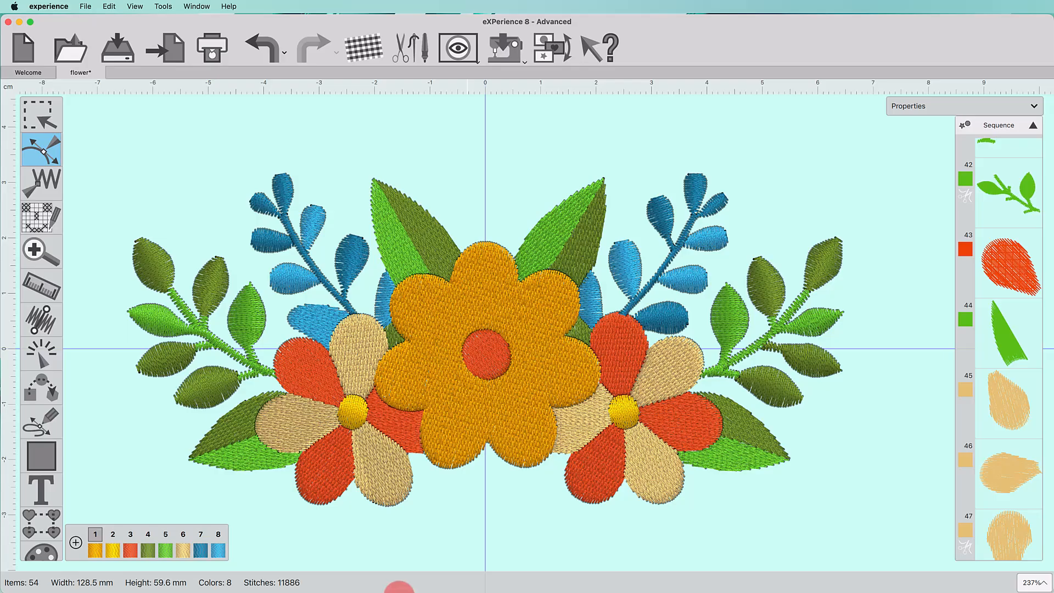
left_click(365, 360)
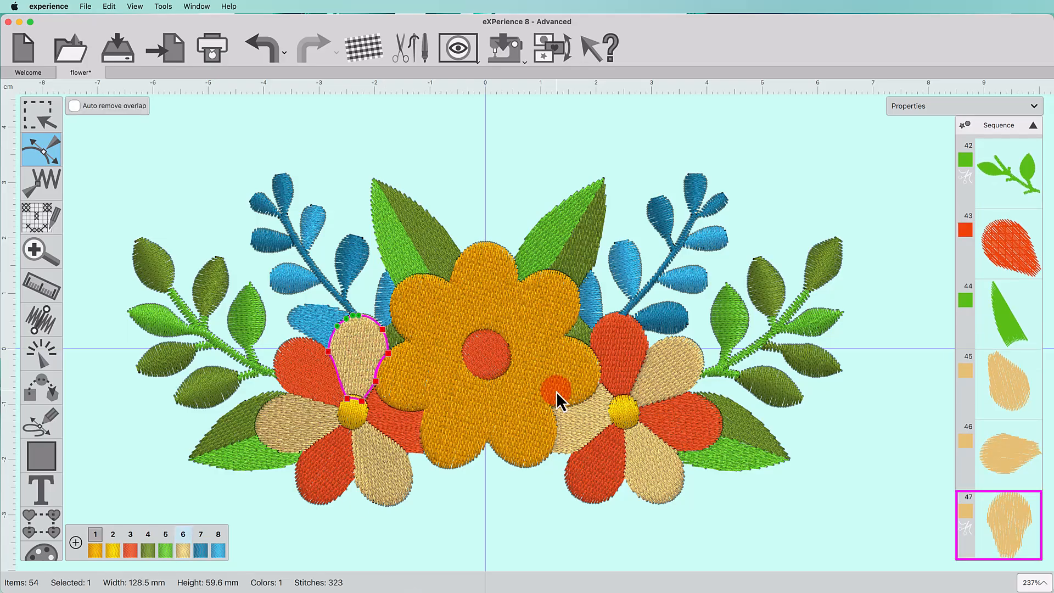
scroll(985, 516, "down", 3)
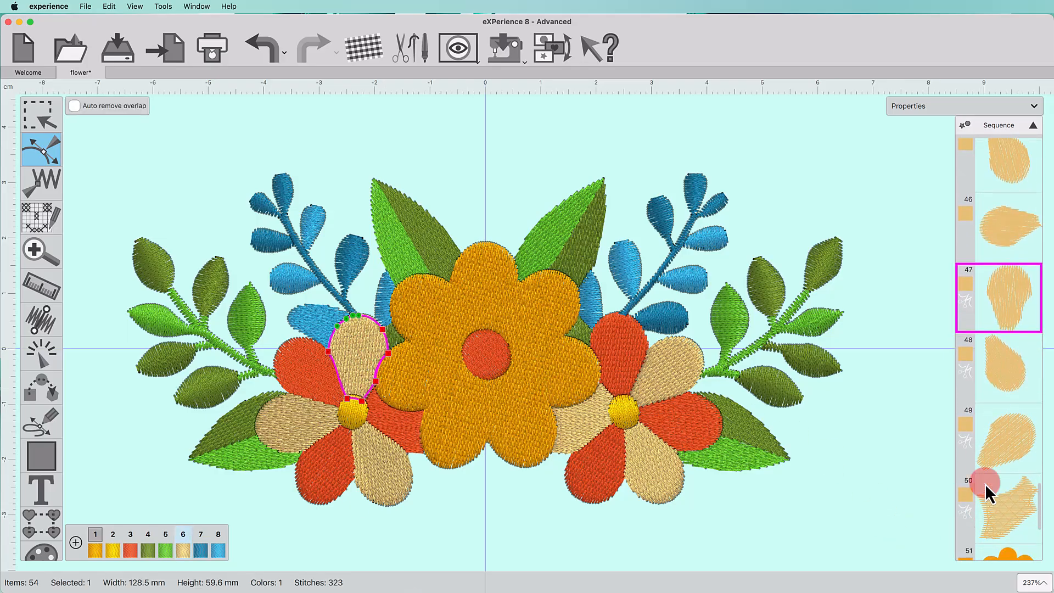
left_click(985, 316)
right_click(985, 317)
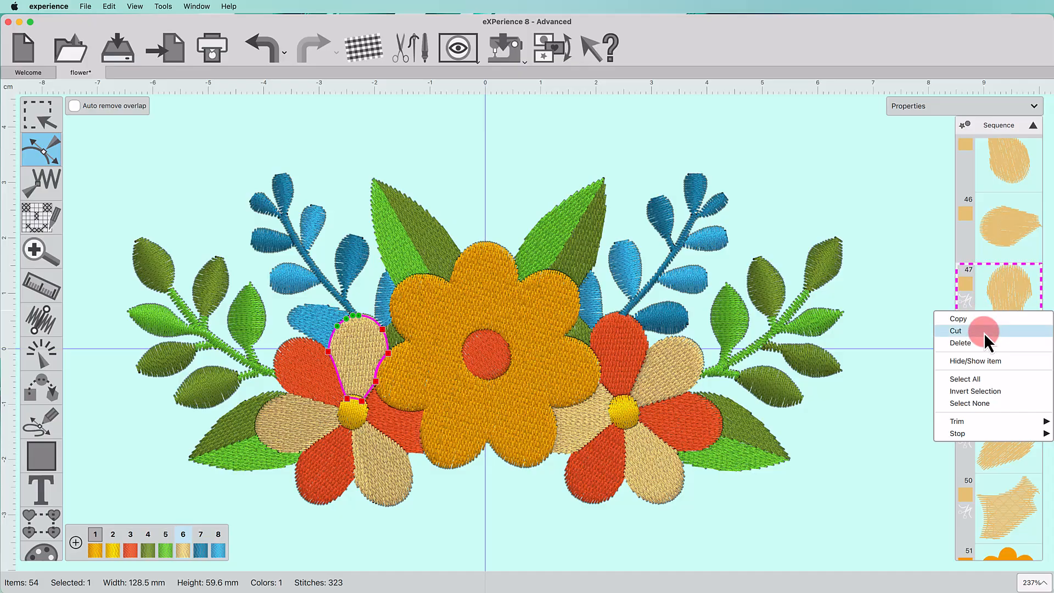
left_click(984, 361)
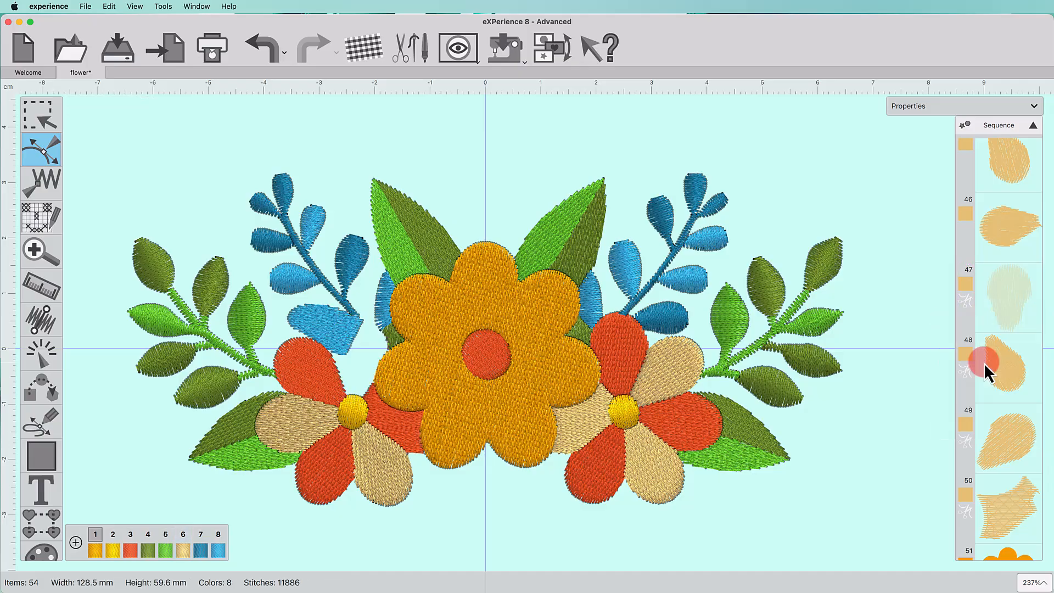
Reshape the light blue leaf by moving its lower edge node upward, and show the hidden beige petal at position 47 again.
left_click(334, 338)
left_click_drag(341, 355, 342, 325)
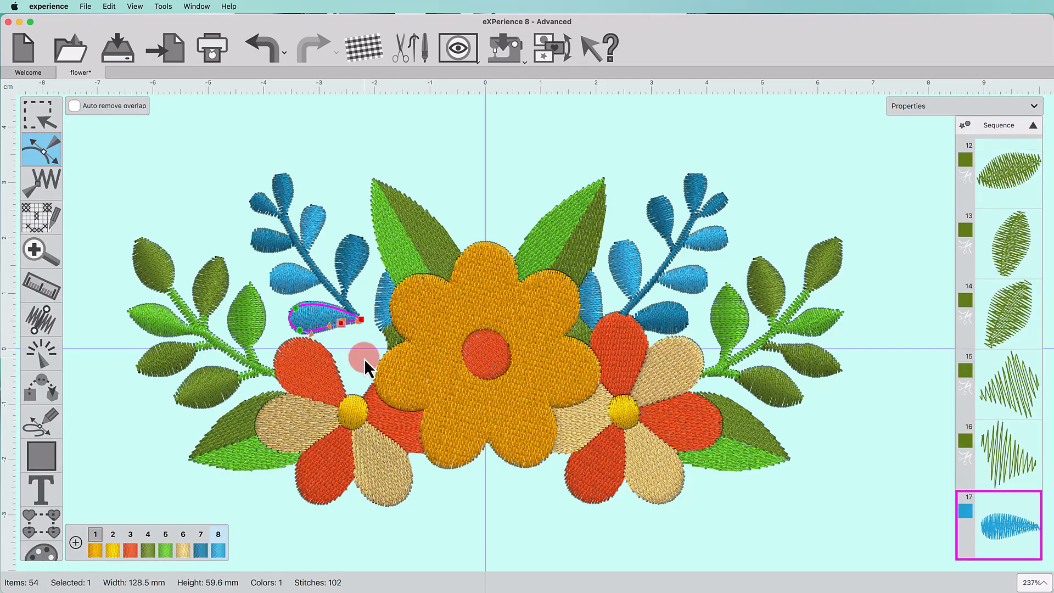
scroll(1006, 520, "down", 10)
left_click_drag(1006, 519, 997, 350)
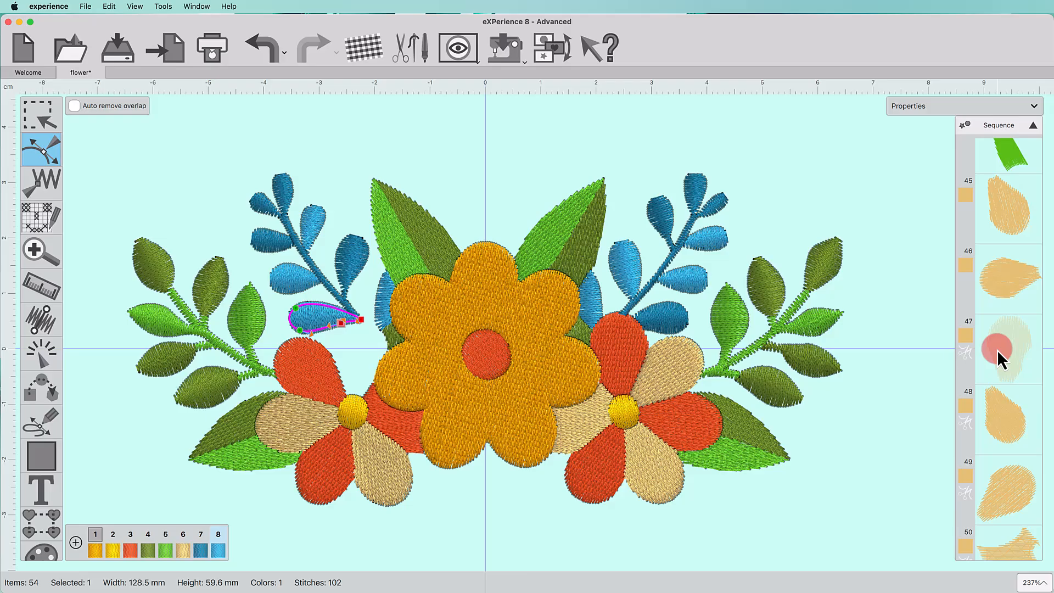
right_click(997, 351)
left_click(980, 398)
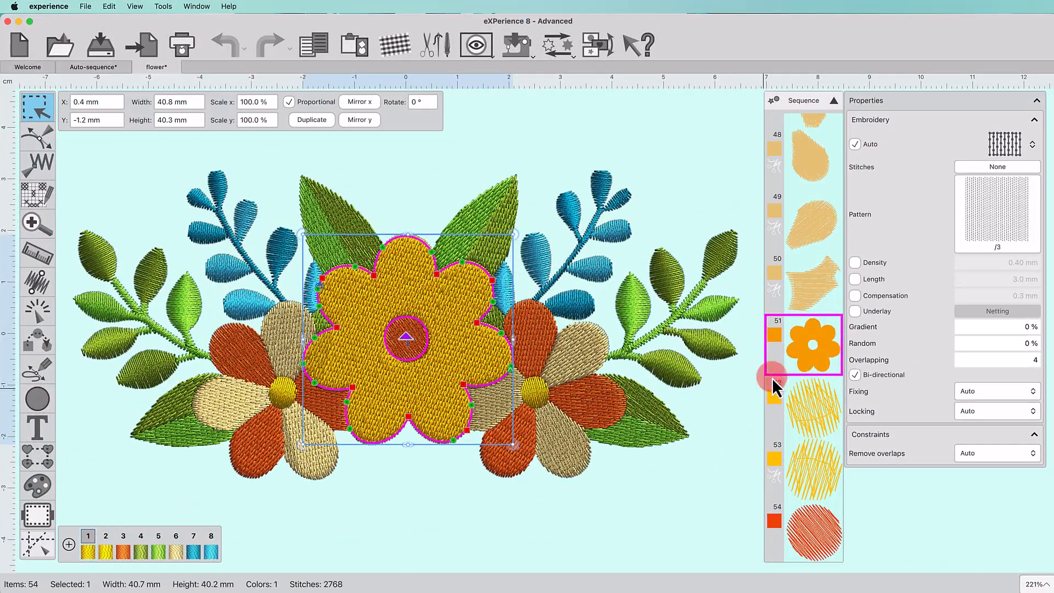
Set the trim option of the orange flower at position 51 to Off.
right_click(780, 348)
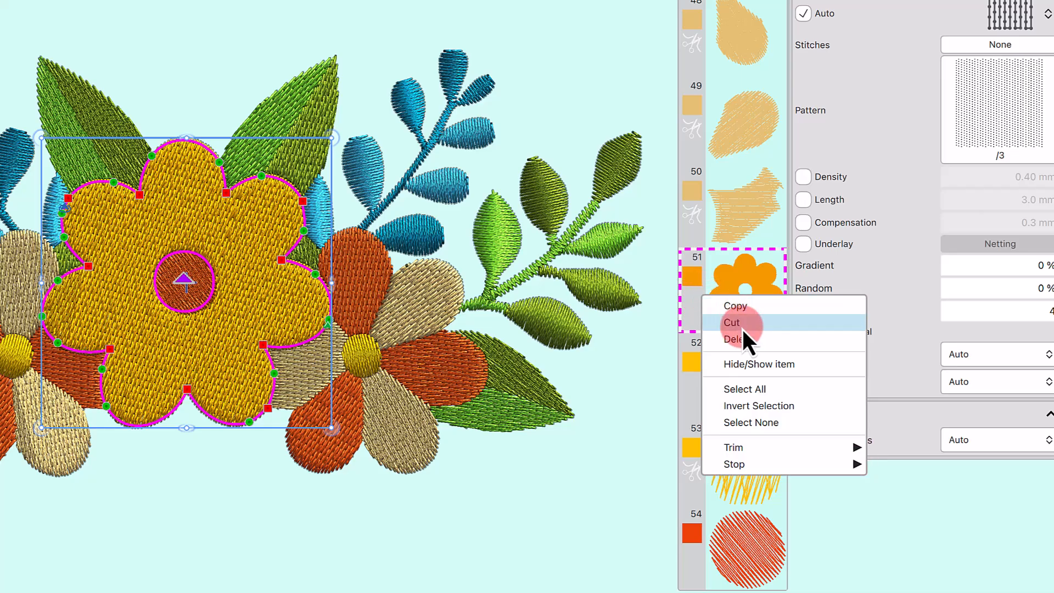
mouse_move(774, 446)
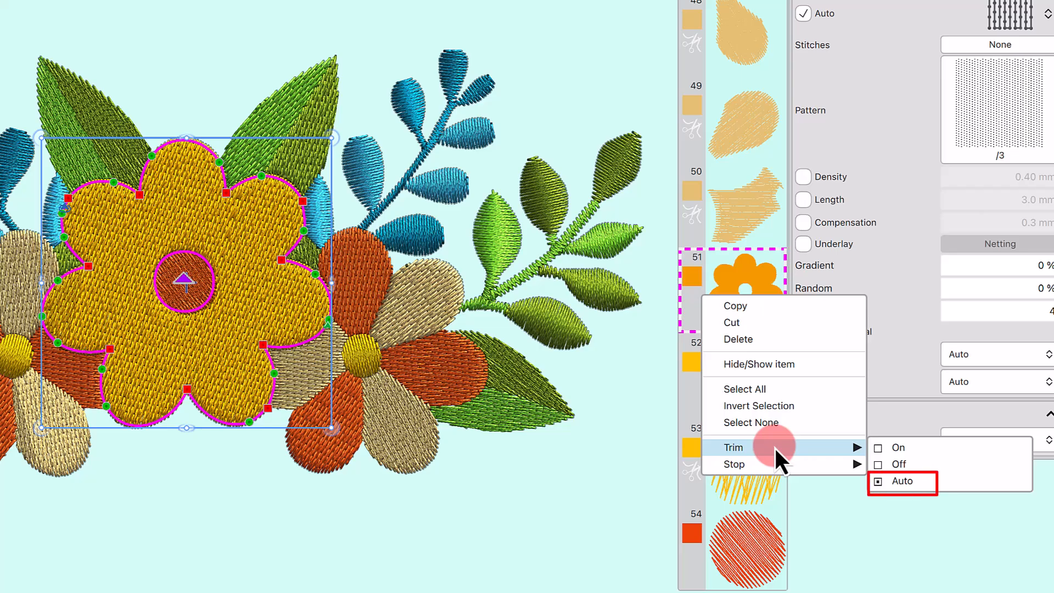
left_click(878, 466)
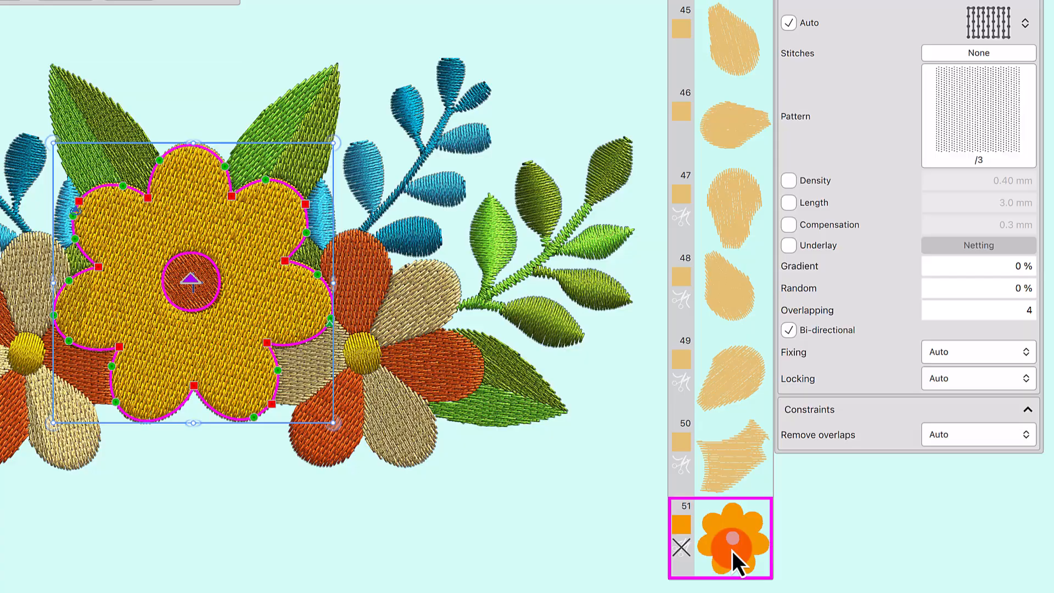
Turn on the stop for the orange flower at position 51.
scroll(733, 551, "down", 3)
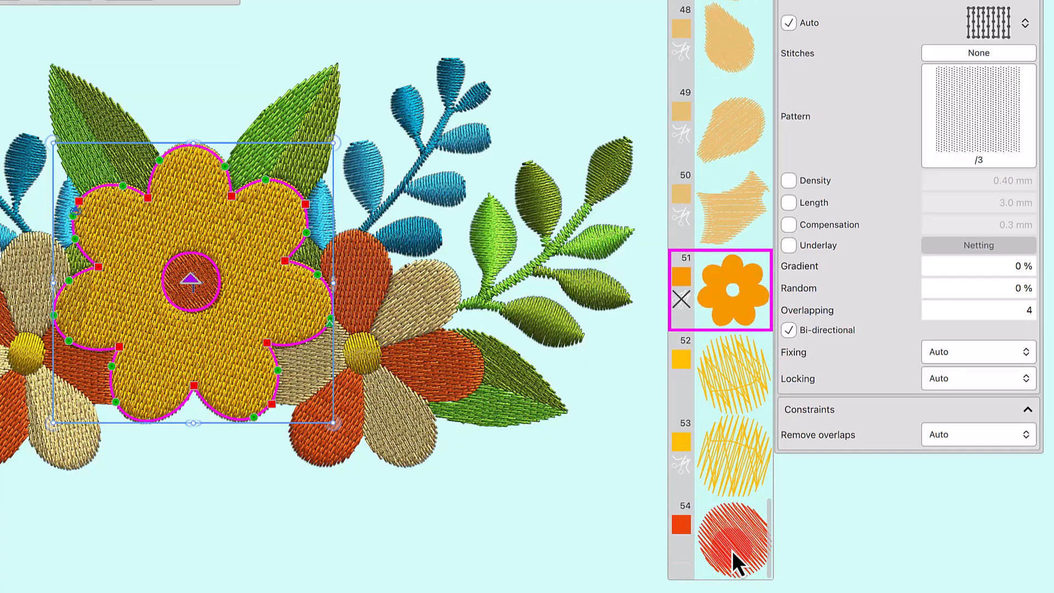
right_click(721, 294)
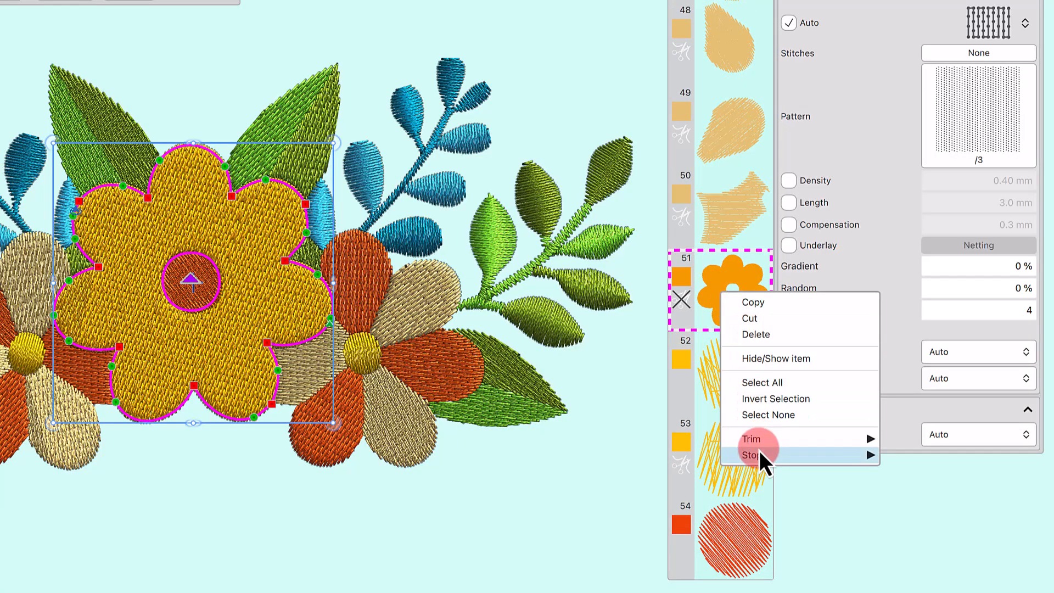
mouse_move(762, 454)
left_click(891, 459)
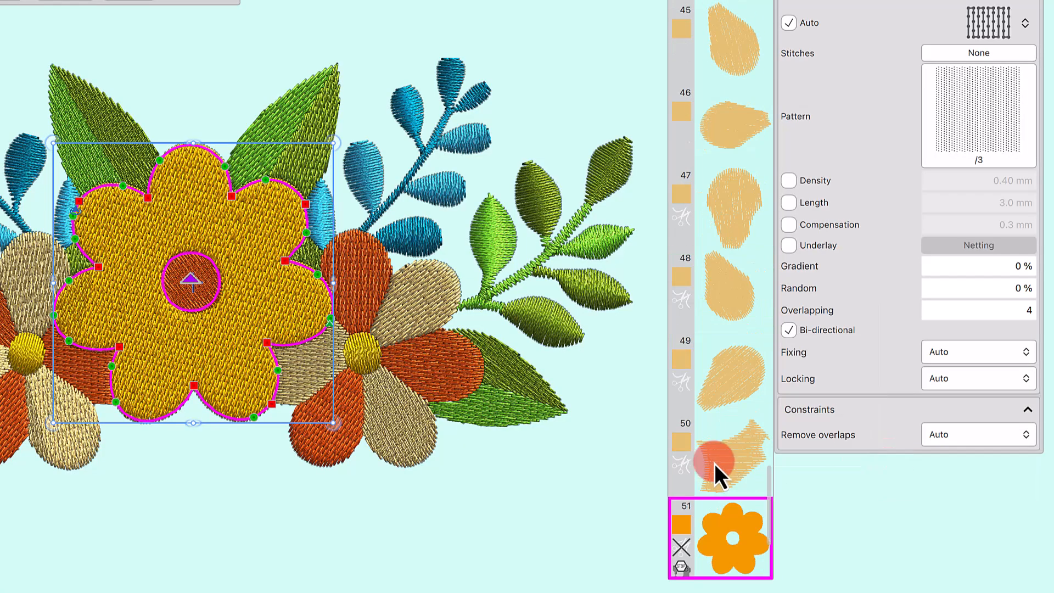
scroll(720, 466, "down", 3)
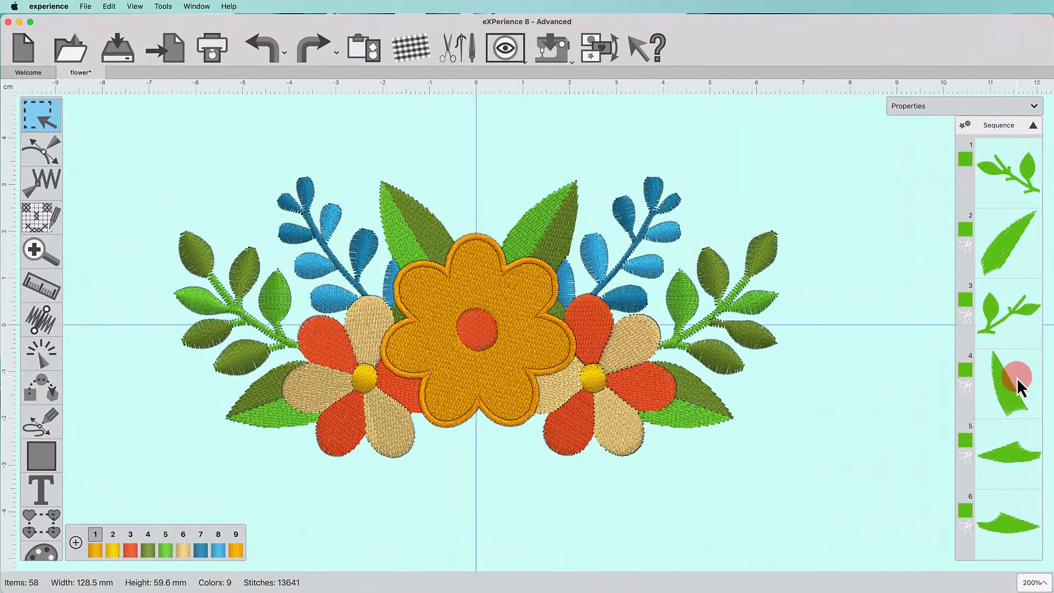
Look through the sequence object by object, and switch it to the color view to review the color groups.
scroll(1017, 379, "down", 3)
scroll(1016, 378, "down", 10)
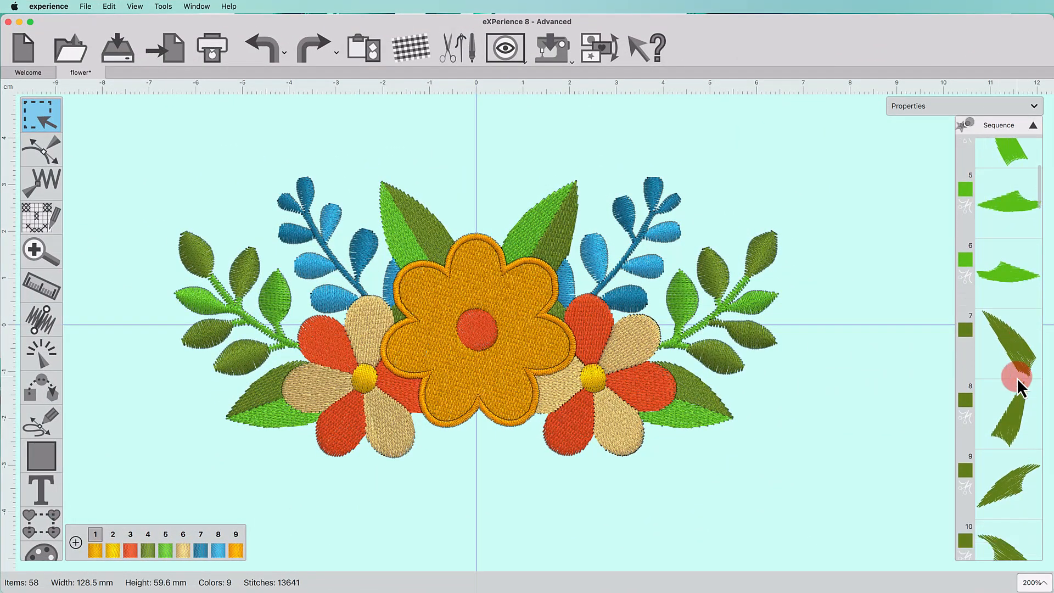
scroll(1017, 378, "up", 9)
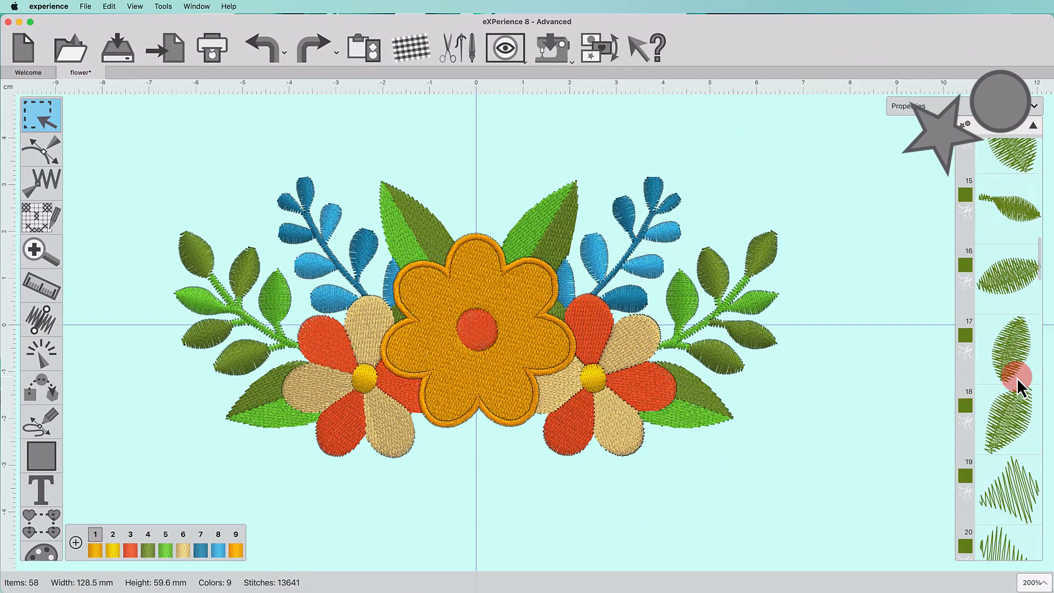
scroll(1017, 379, "up", 4)
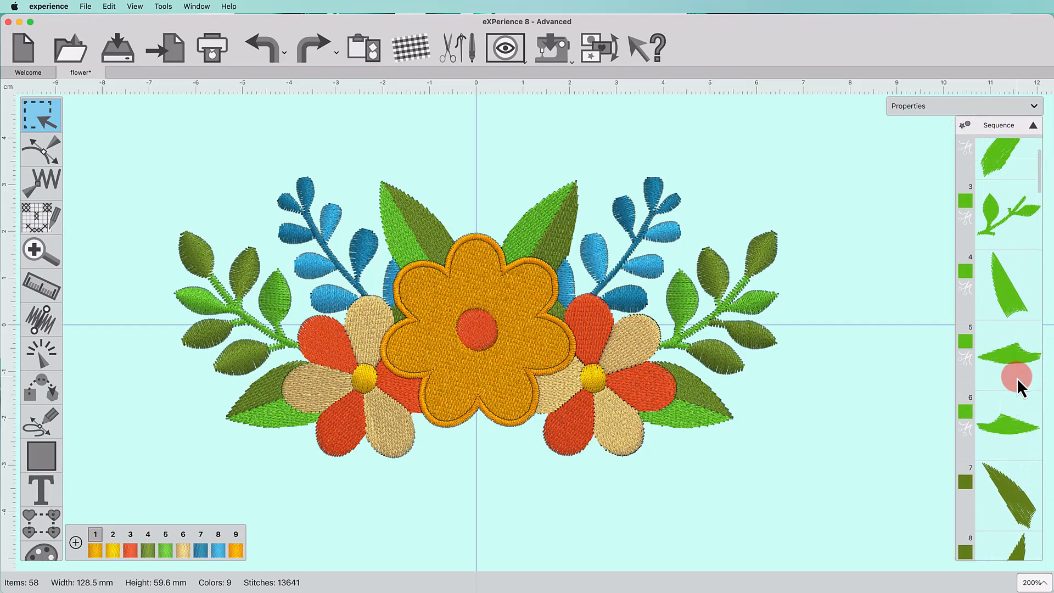
left_click(966, 126)
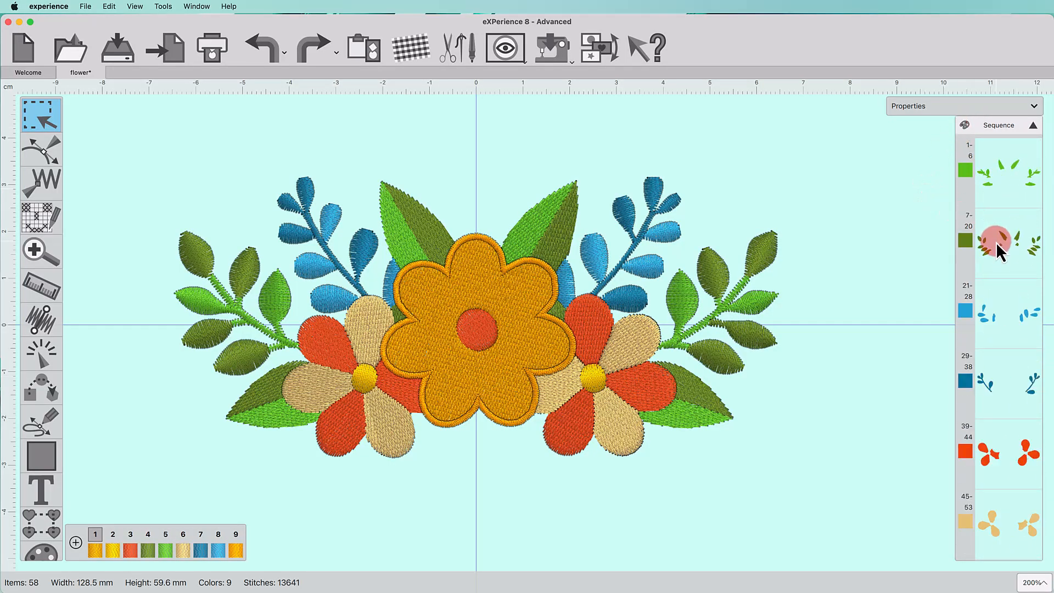
scroll(996, 247, "down", 5)
scroll(995, 247, "down", 2)
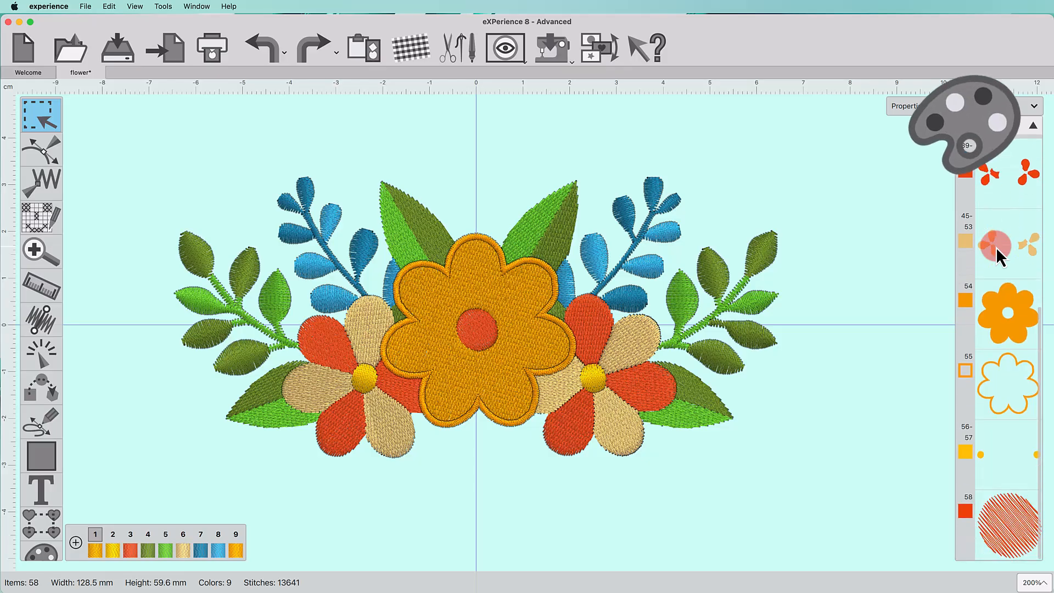
scroll(996, 247, "up", 7)
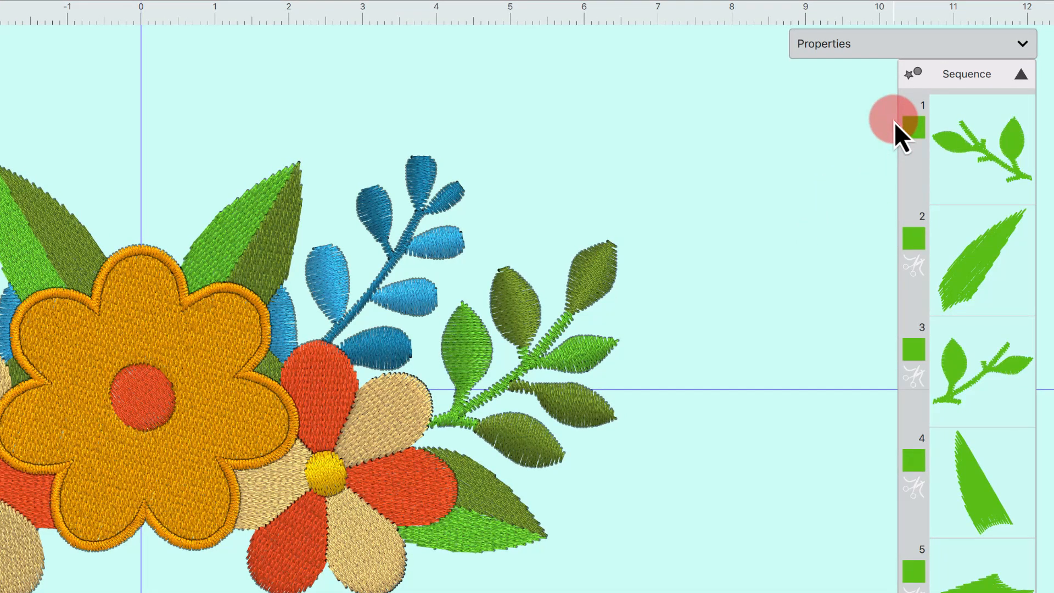
Toggle the sequence between the object view and the color view.
left_click(913, 74)
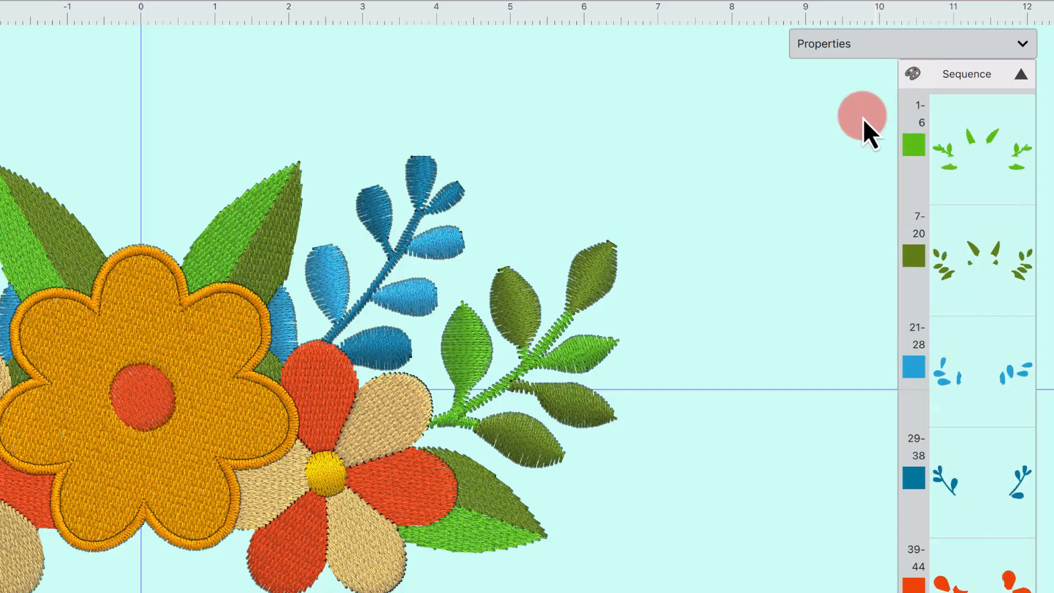
left_click(913, 74)
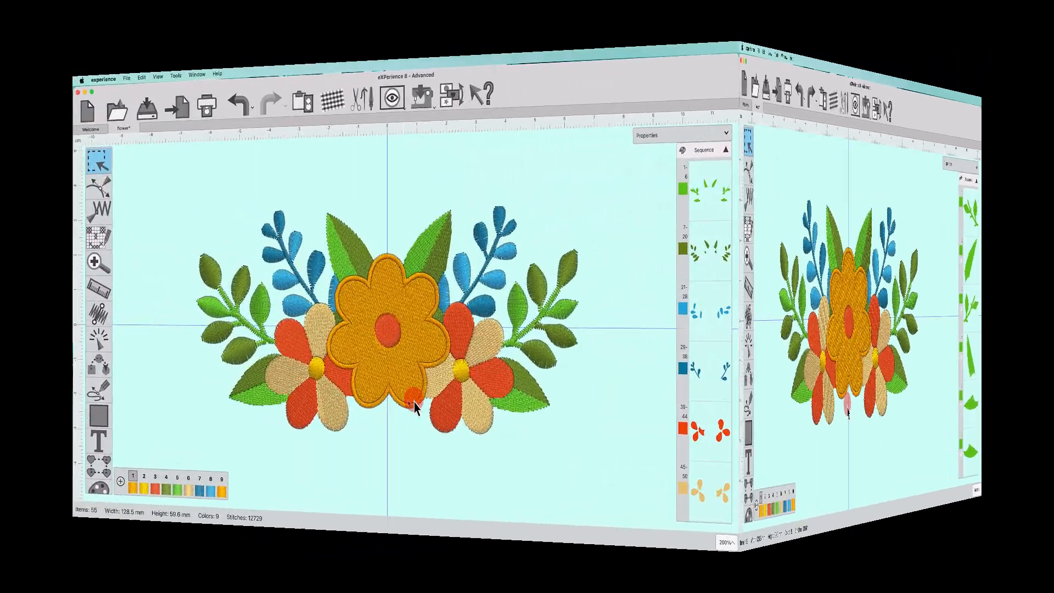
scroll(979, 421, "down", 5)
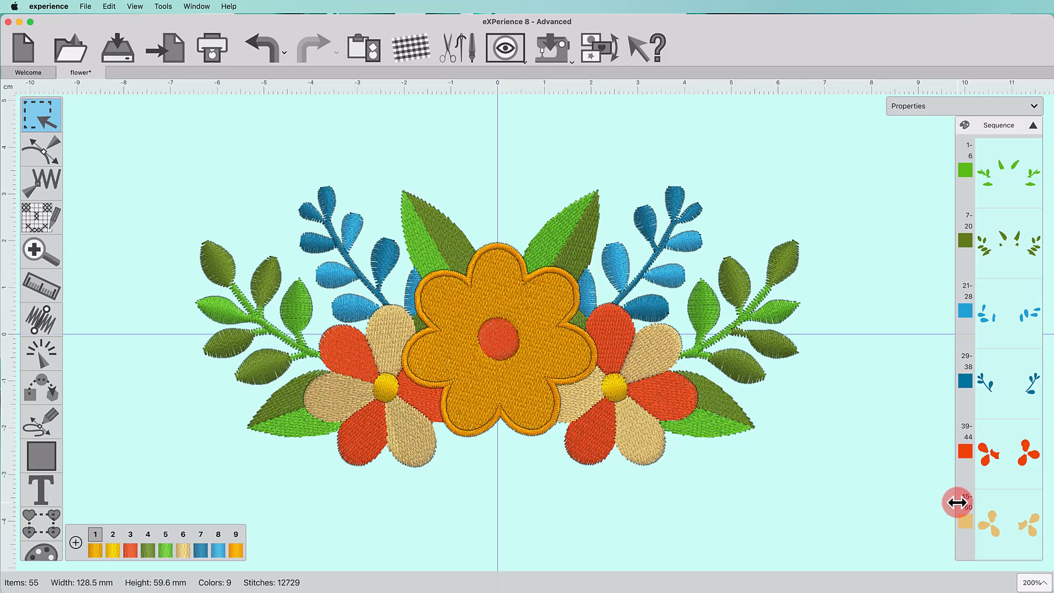
Resize the Sequence window by widening and narrowing it to change the thumbnail size, and collapse its contents.
left_click_drag(958, 502, 942, 372)
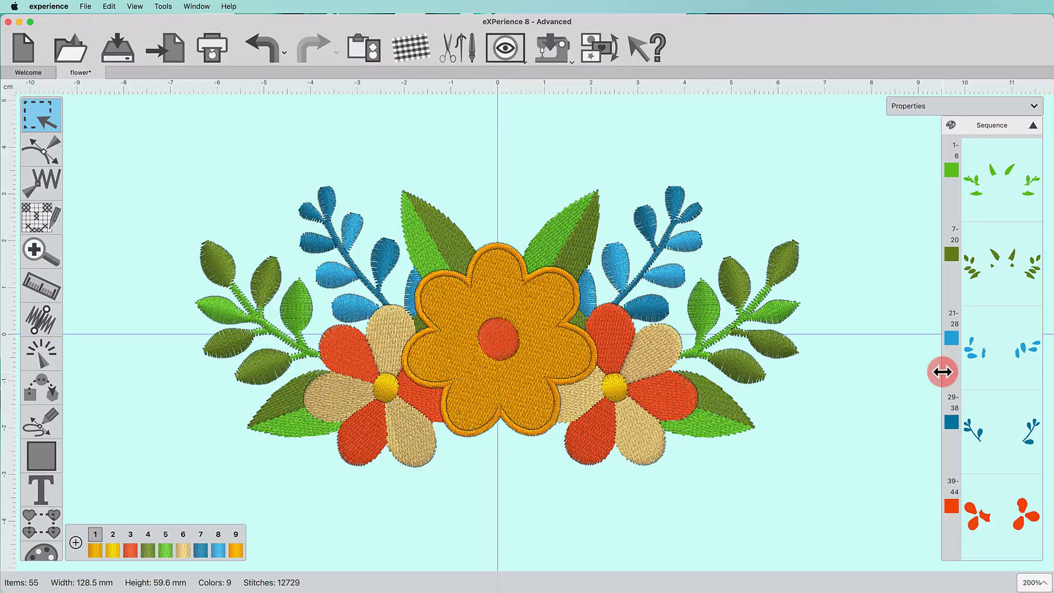
left_click_drag(942, 372, 994, 357)
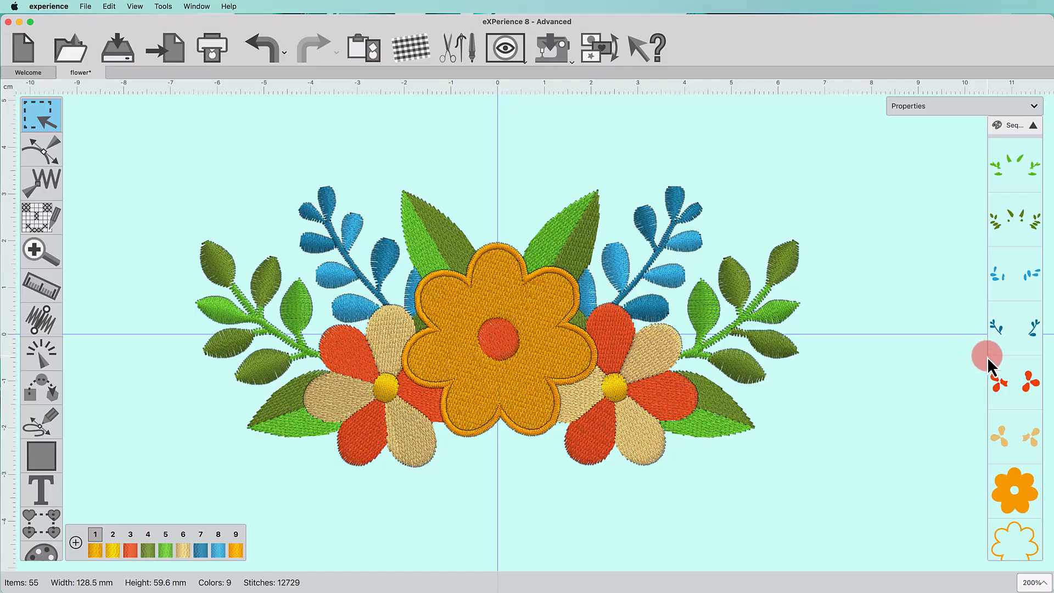
left_click_drag(988, 356, 961, 360)
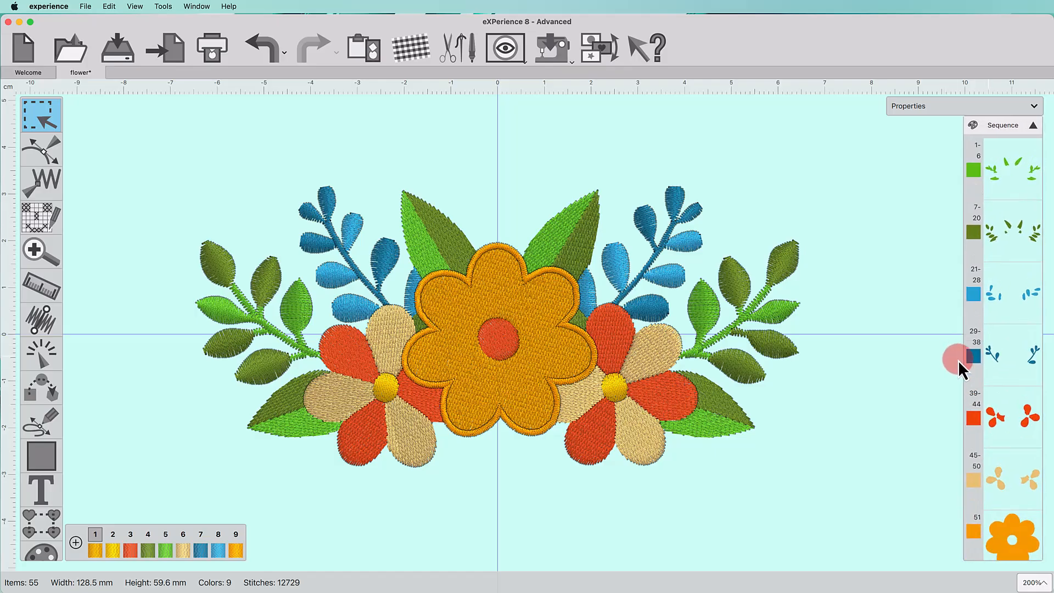
left_click(1035, 127)
left_click(1034, 127)
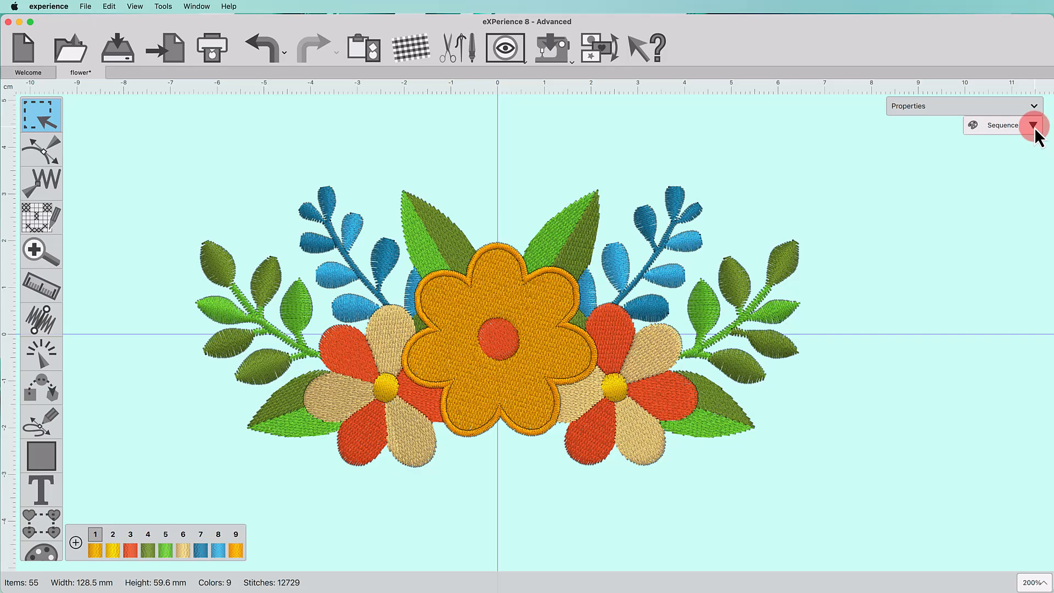